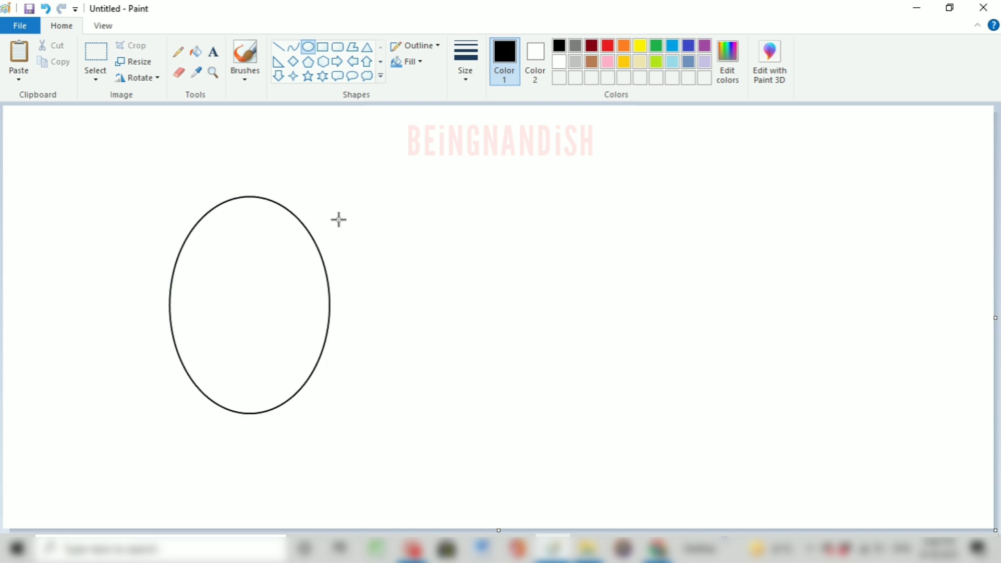
Draw a smaller upright oval just to the right of the large oval and shift it slightly into place.
left_click_drag(338, 220, 458, 376)
left_click_drag(429, 319, 435, 324)
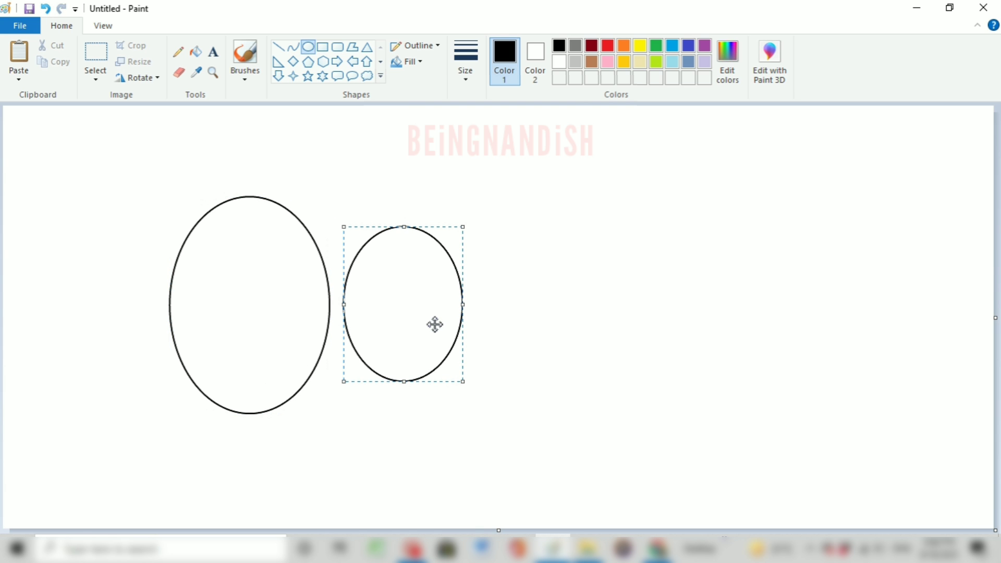
left_click(528, 305)
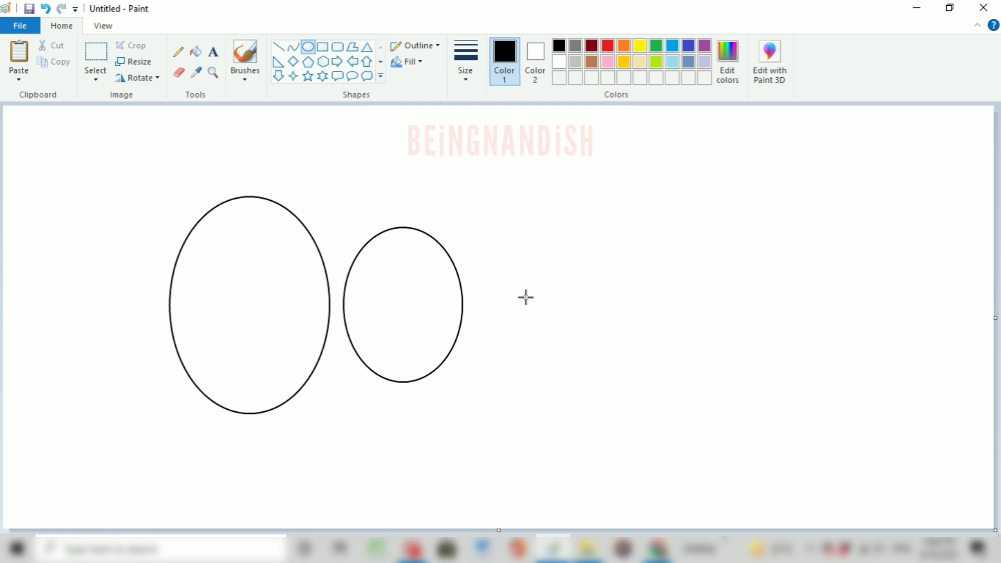
Draw a sagging curve bridging the upper sides of the two ovals and stretch it so both ends meet the outlines.
left_click(109, 27)
left_click(19, 56)
left_click_drag(391, 529, 508, 529)
scroll(385, 393, "down", 3)
left_click(62, 26)
left_click(294, 47)
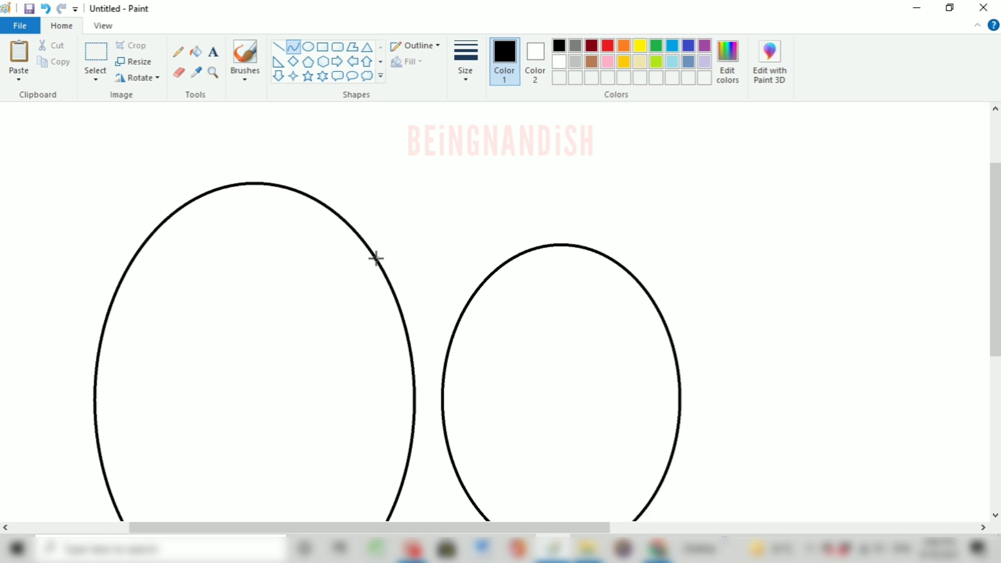
left_click_drag(376, 259, 497, 268)
left_click_drag(485, 279, 469, 286)
left_click(454, 282)
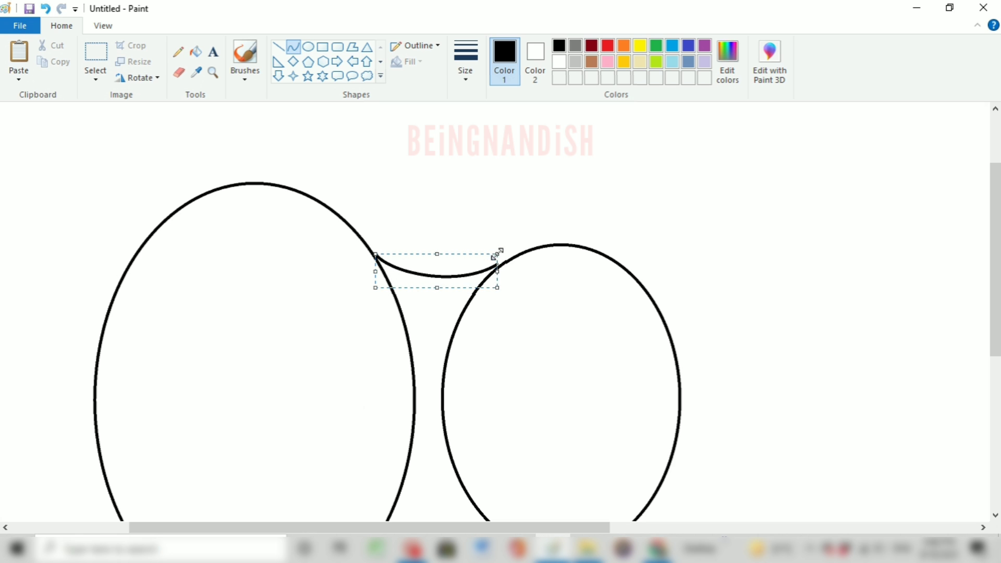
left_click_drag(497, 254, 501, 255)
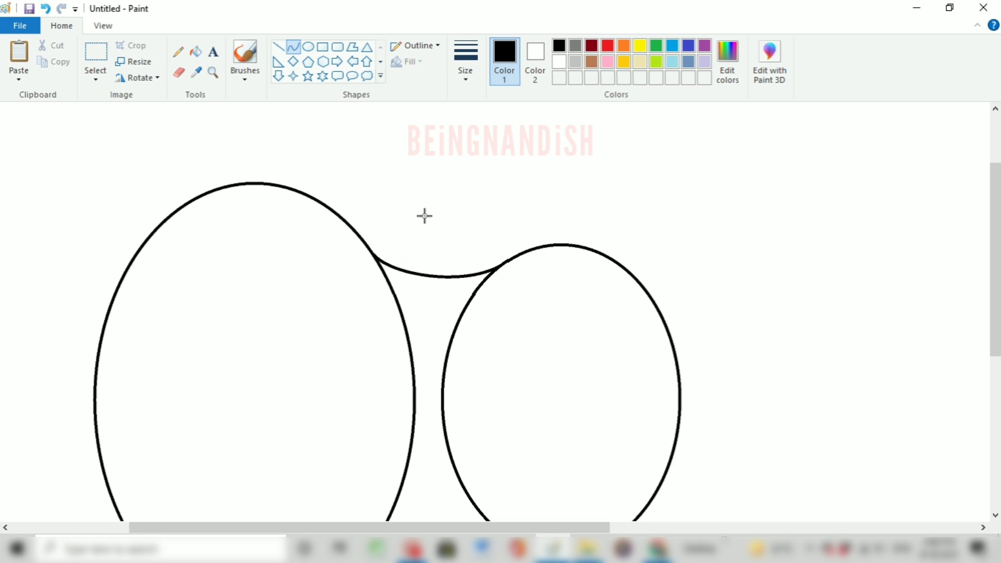
Paint white over the oval outlines just below both ends of the bridging curve to open small gaps.
left_click(574, 45)
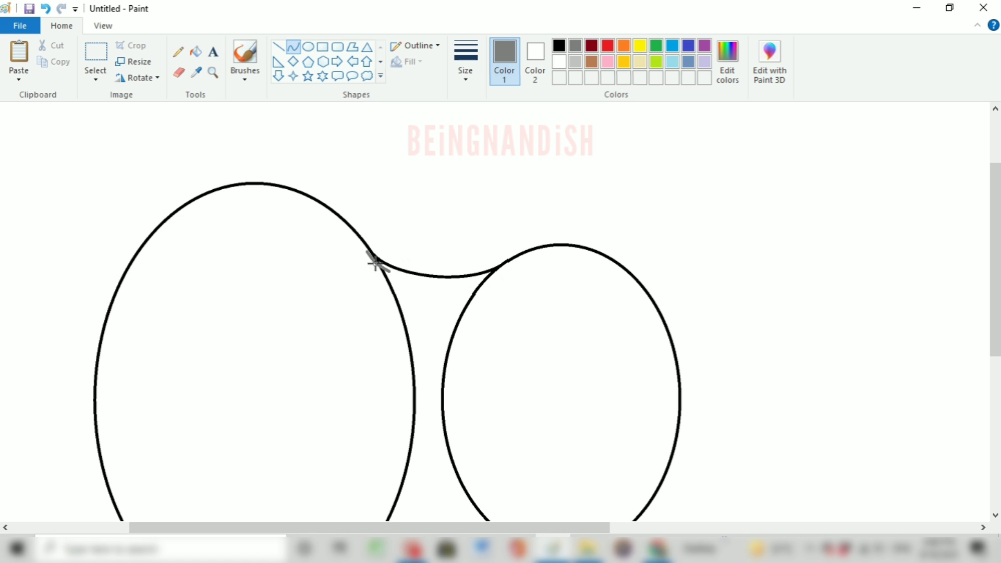
left_click(560, 61)
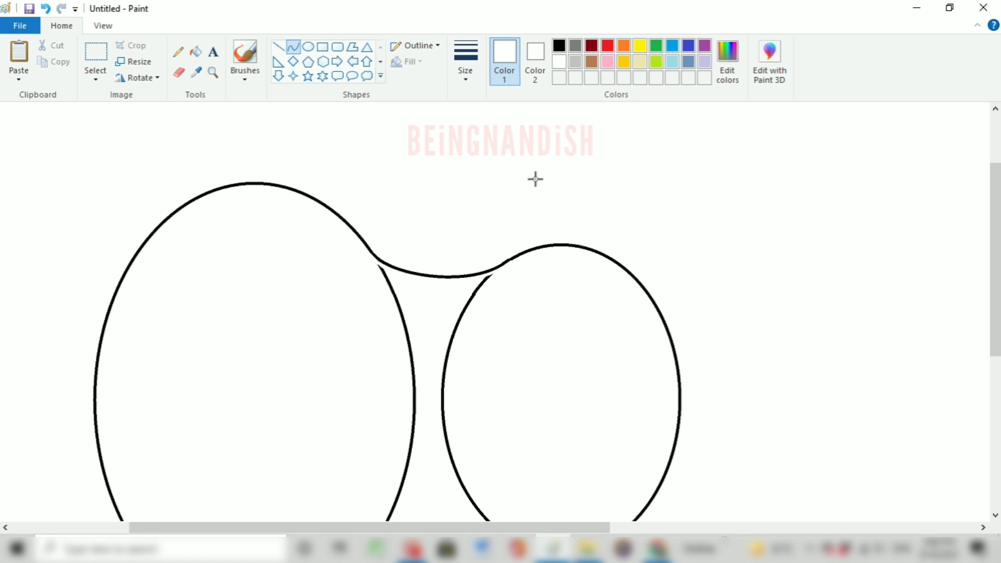
scroll(536, 179, "down", 2)
scroll(495, 344, "up", 2)
Select the lower half of both ovals and delete it.
left_click(96, 54)
scroll(197, 191, "down", 2)
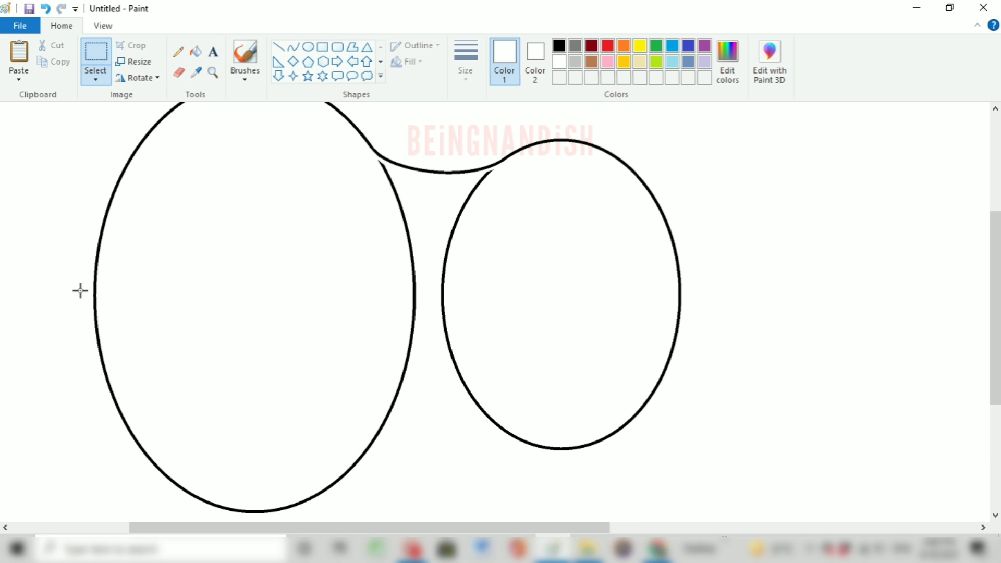
left_click_drag(729, 515, 726, 517)
key("Delete")
Fill the two leftover inner arcs with white so only the outer upper outline remains.
left_click(196, 51)
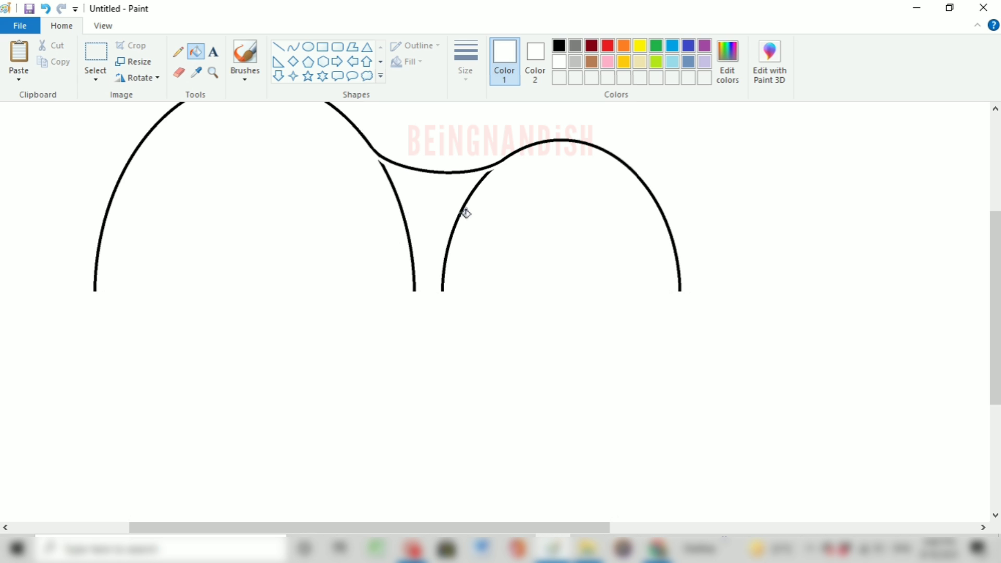
left_click(462, 212)
left_click(413, 225)
scroll(413, 224, "up", 2)
Draw a black horizontal line extending rightward from the lower end of the body outline as the neck's upper edge.
left_click(102, 25)
left_click(49, 56)
left_click(61, 26)
left_click(279, 47)
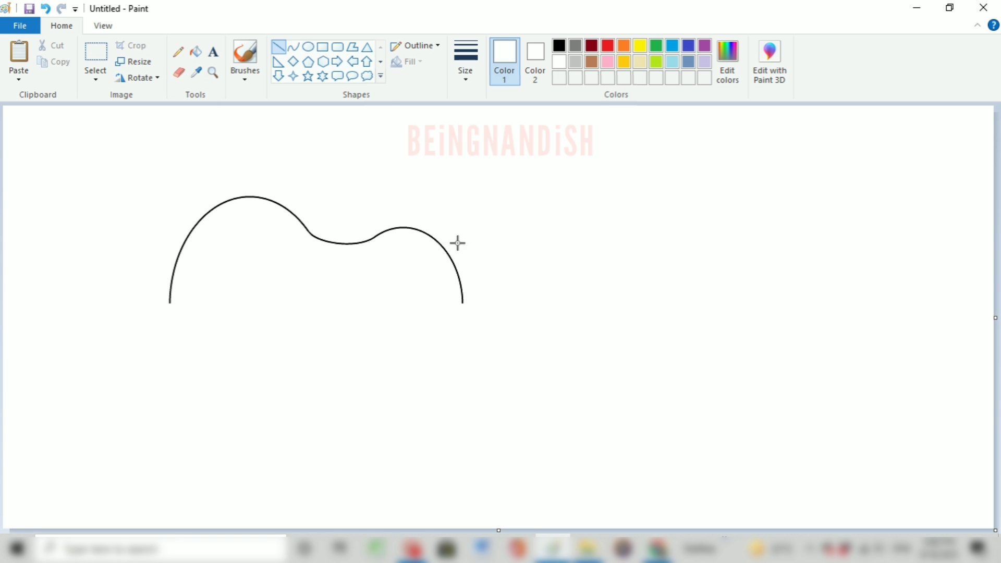
left_click(559, 46)
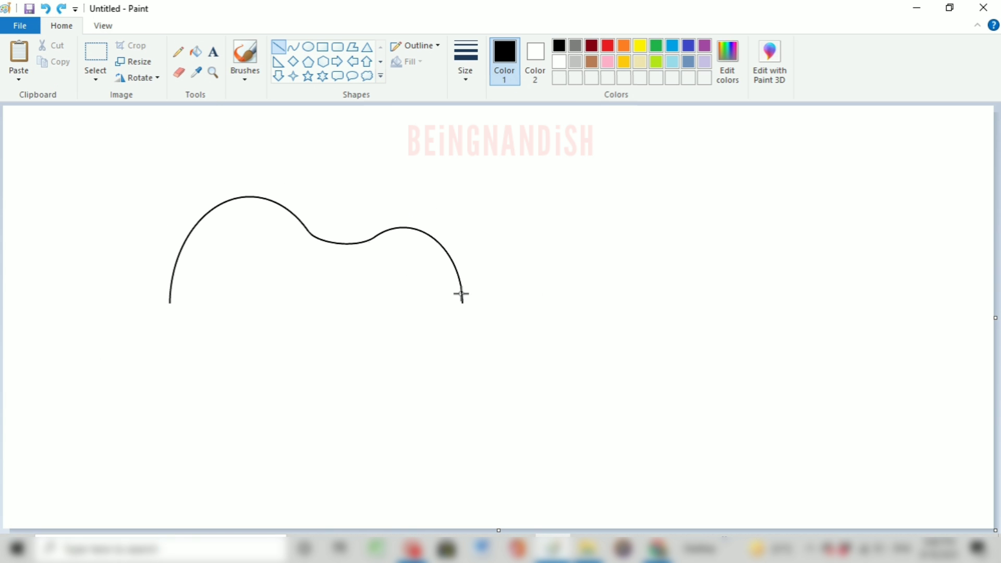
left_click_drag(463, 292, 700, 308)
Draw an S-shaped curve rising from the outer end of the neck line to begin the headstock.
left_click(103, 25)
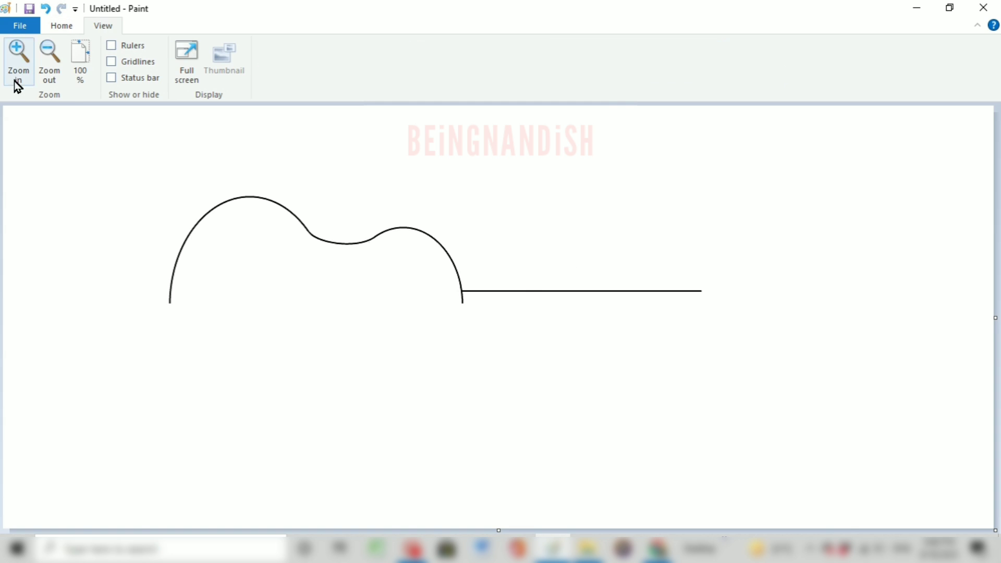
left_click(18, 78)
scroll(673, 364, "down", 2)
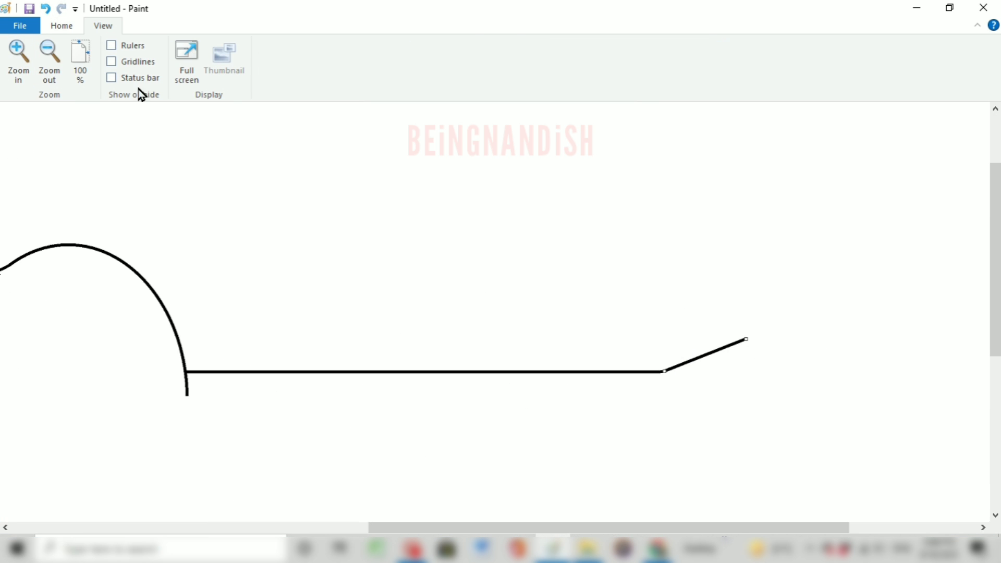
key("ctrl+z")
left_click(61, 25)
left_click(293, 47)
left_click_drag(665, 371, 769, 336)
mouse_move(686, 366)
left_mouse_down()
mouse_move(679, 371)
mouse_move(713, 344)
mouse_move(684, 338)
mouse_move(720, 335)
left_mouse_up()
left_click(834, 337)
Extend the headstock outline with a curve that rounds the corner and drops toward the neck's centre line.
scroll(787, 256, "down", 2)
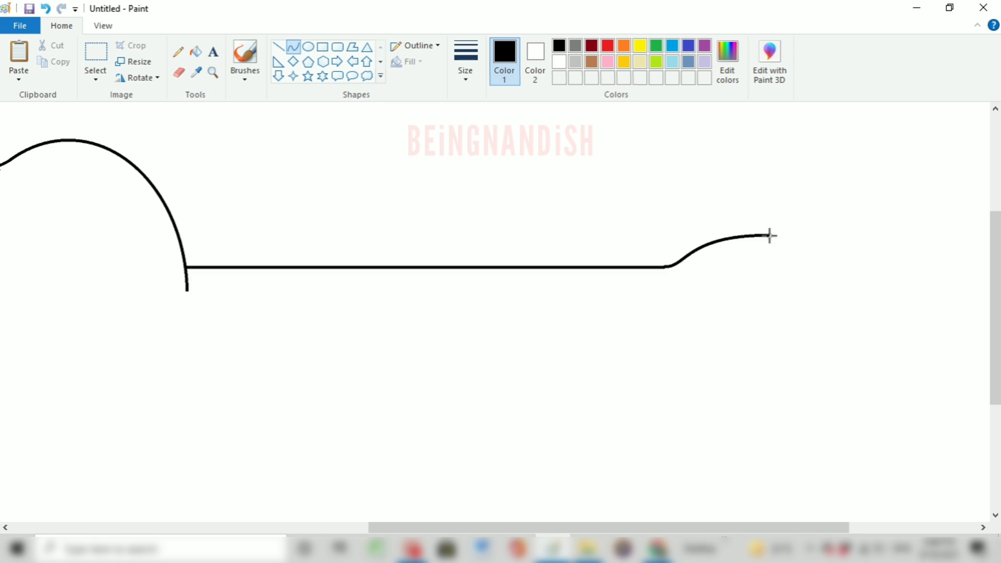
left_click(814, 235)
left_click(729, 362)
Select the whole half-guitar outline, copy it and paste a duplicate.
left_click(110, 29)
left_click(48, 59)
left_click(62, 28)
left_click(96, 52)
left_click_drag(133, 169, 814, 304)
key("ctrl+c")
key("ctrl+v")
Make the pasted selection transparent, flip it vertically and align it below the original to complete the guitar outline.
left_click(95, 79)
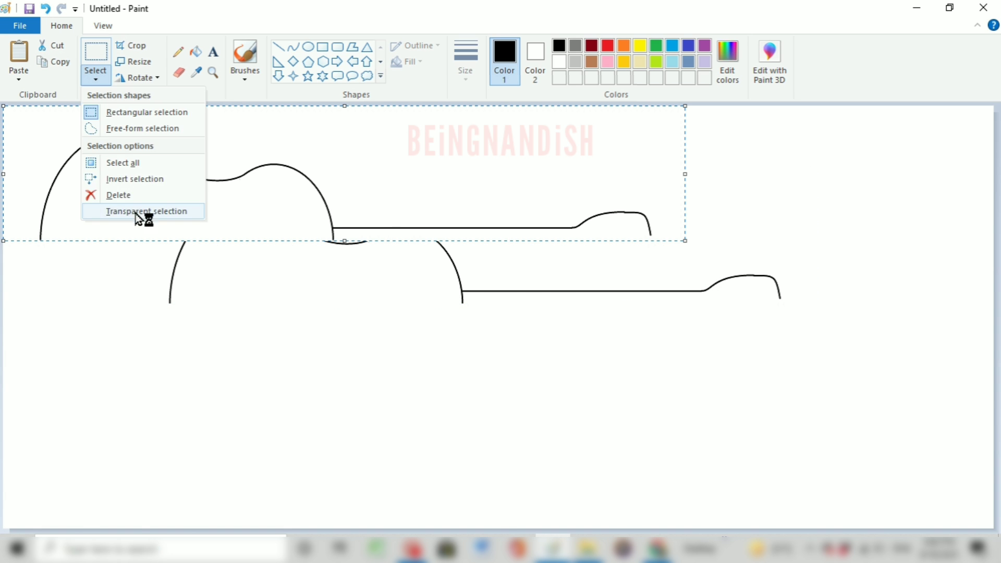
left_click(143, 214)
right_click(323, 164)
mouse_move(365, 289)
left_click(468, 338)
left_click_drag(401, 197, 530, 393)
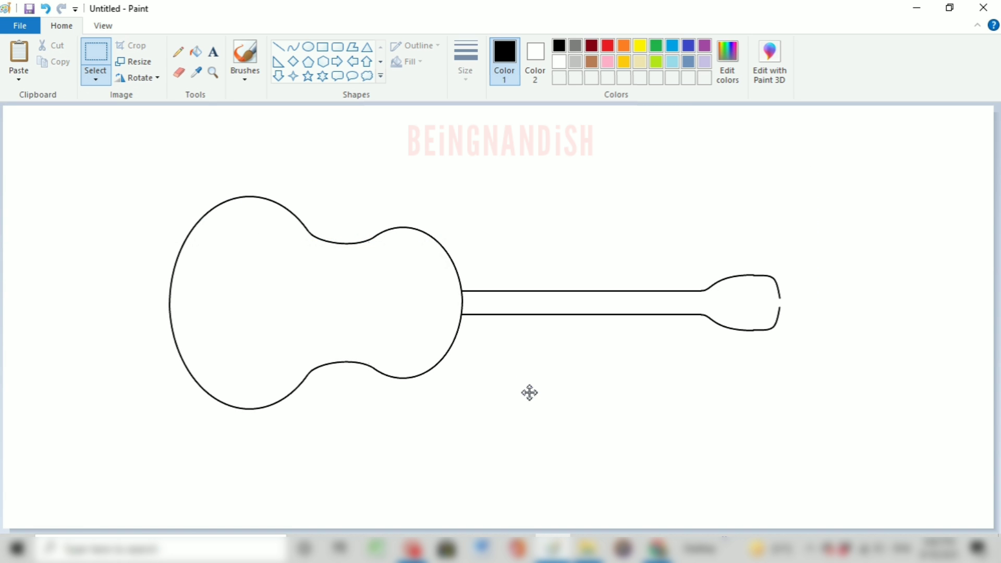
Close the gap at the tip of the headstock with a short straight line.
left_click(103, 26)
left_click(27, 67)
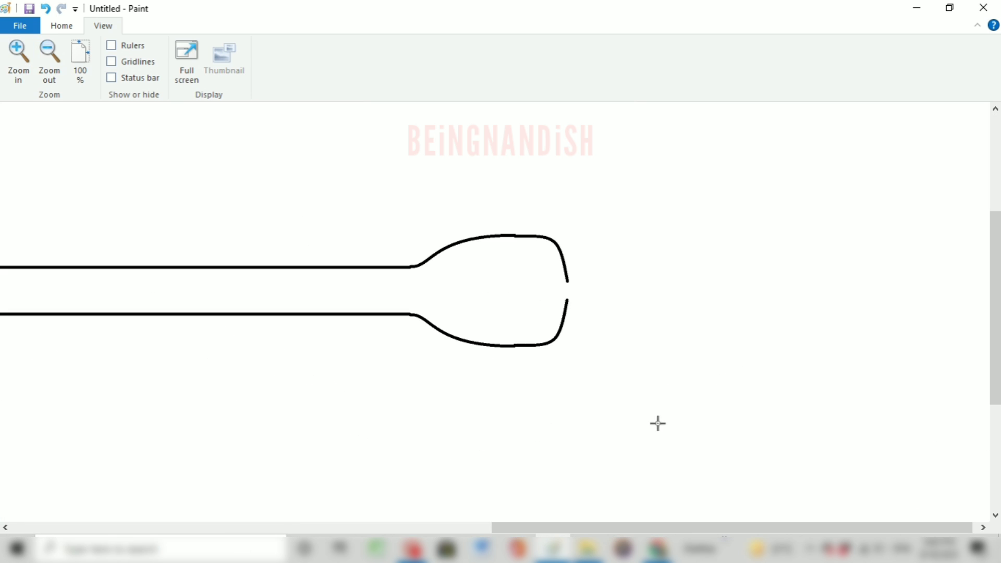
left_click(61, 26)
left_click(278, 47)
left_click_drag(566, 528, 523, 528)
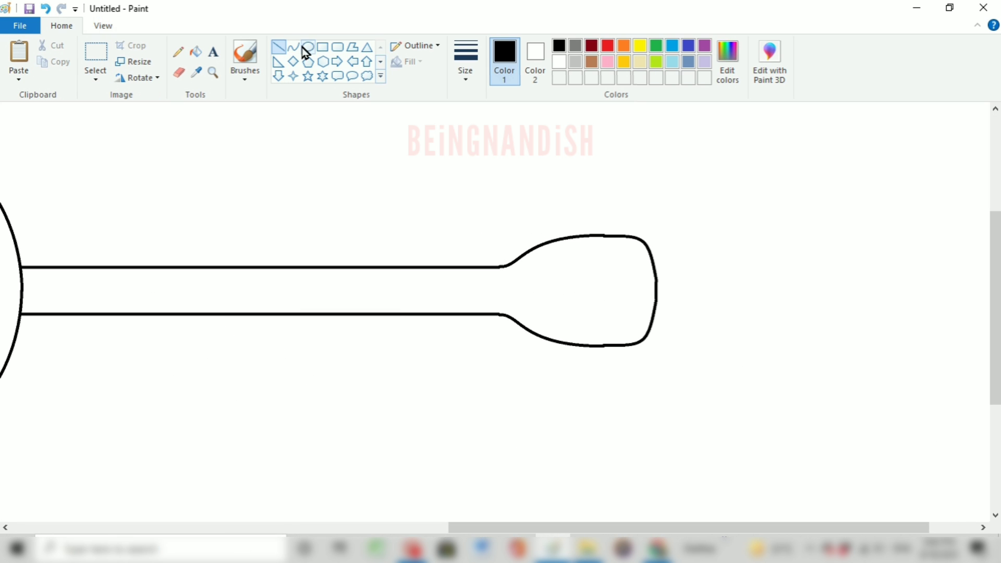
Draw a small circle above the headstock as a tuning peg and paste a copy of it beside the first.
left_click(309, 47)
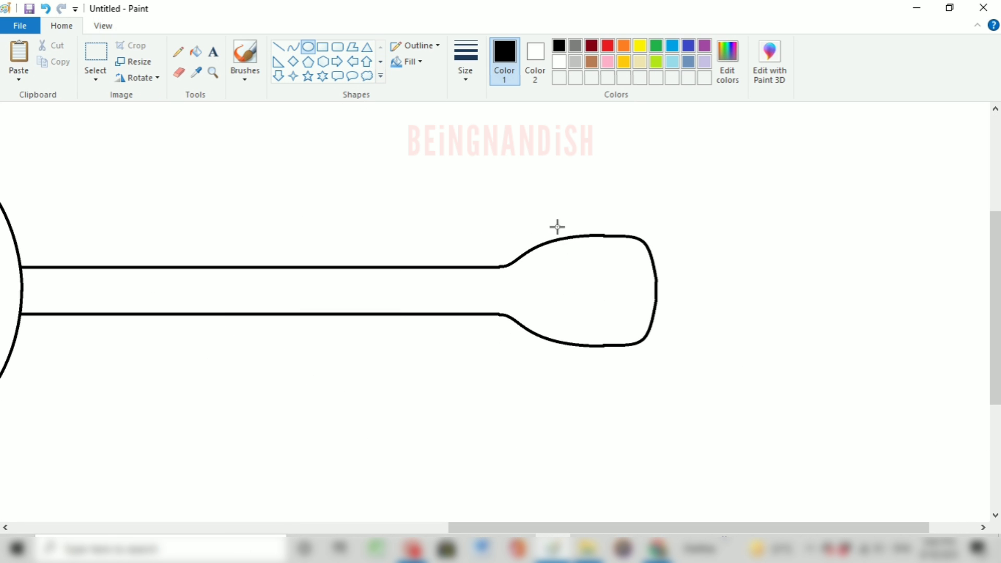
left_click(110, 54)
left_click_drag(539, 205, 579, 235)
key("ctrl+c")
left_click(443, 164)
key("ctrl+v")
left_click_drag(19, 116, 641, 185)
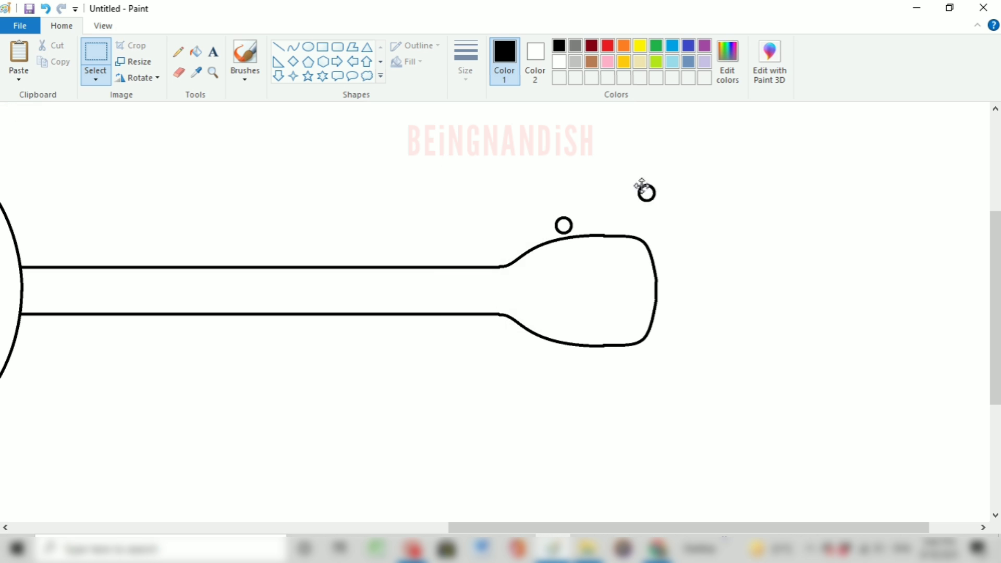
Paste two more peg circles and place them below the headstock, opposite the upper pair.
right_click(368, 194)
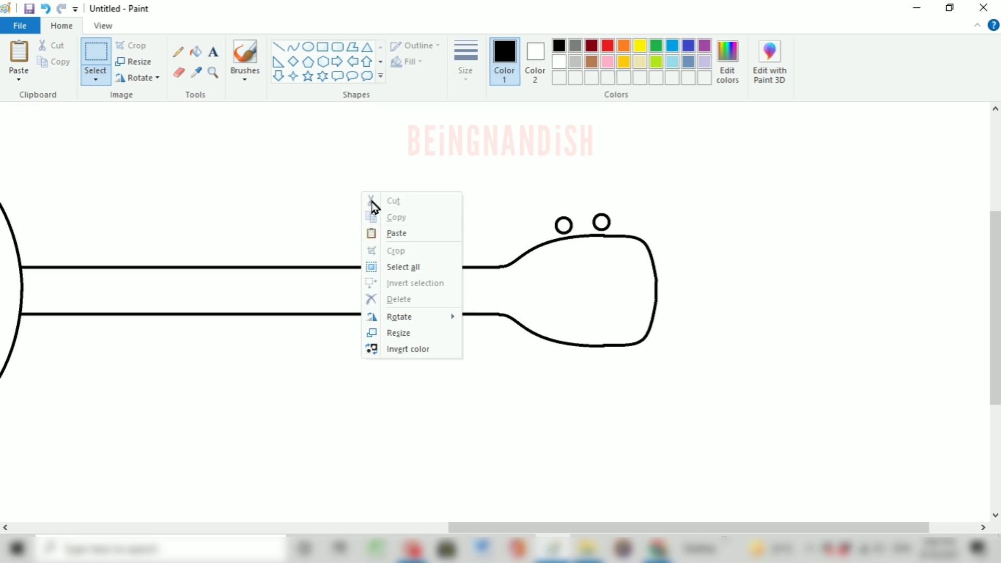
left_click(396, 233)
left_click_drag(26, 127, 561, 357)
right_click(453, 182)
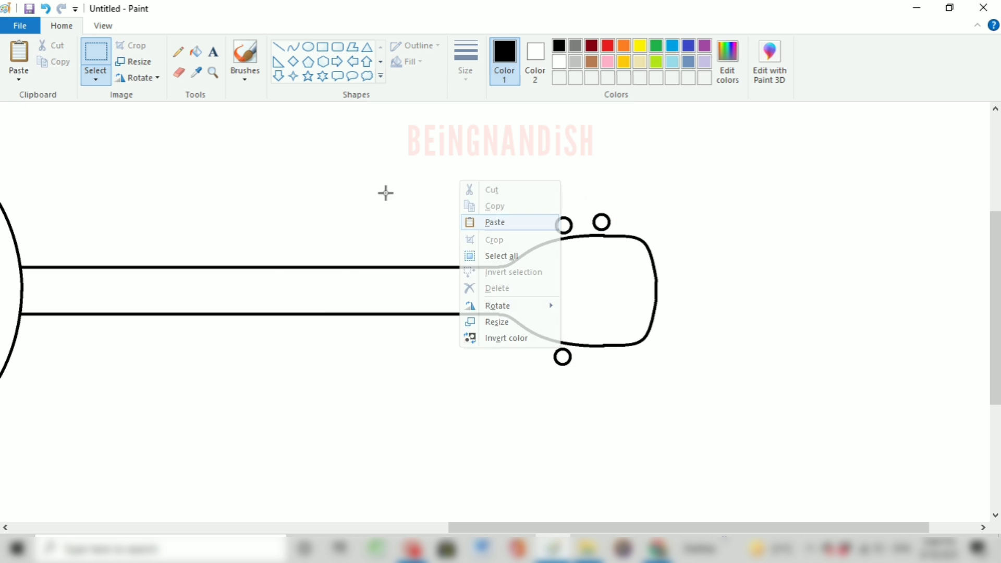
left_click(482, 221)
left_click_drag(27, 127, 608, 365)
Paste another small circle inside the headstock and draw a larger circle around it to form a double ring.
right_click(411, 144)
left_click(441, 182)
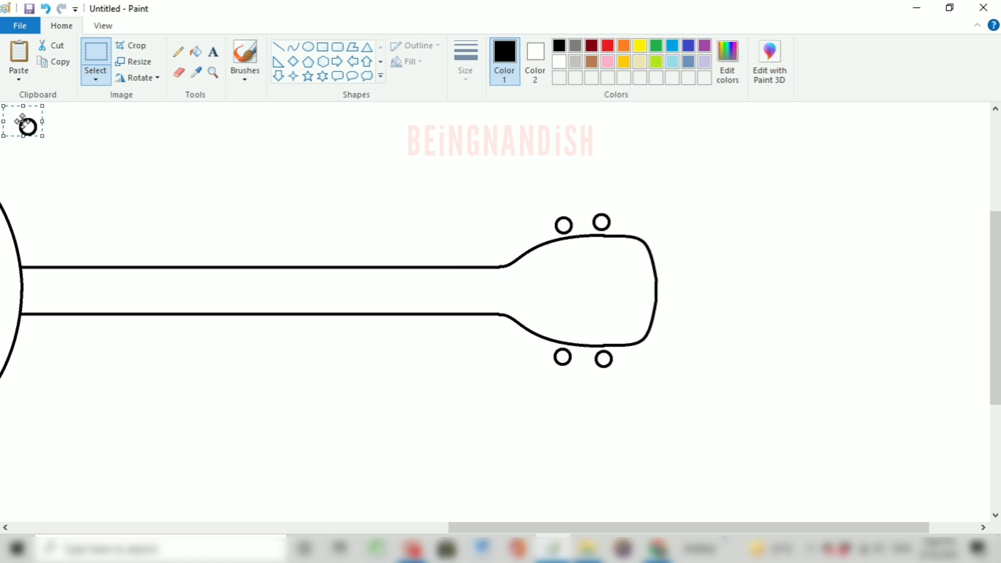
mouse_move(27, 125)
left_mouse_down()
mouse_move(570, 267)
mouse_move(581, 282)
left_mouse_up()
left_click(308, 47)
Copy the double ring and paste three more inside the headstock, arranging the four rings in two rows of two.
left_click(102, 67)
left_click_drag(552, 250, 570, 262)
key("ctrl+c")
right_click(392, 165)
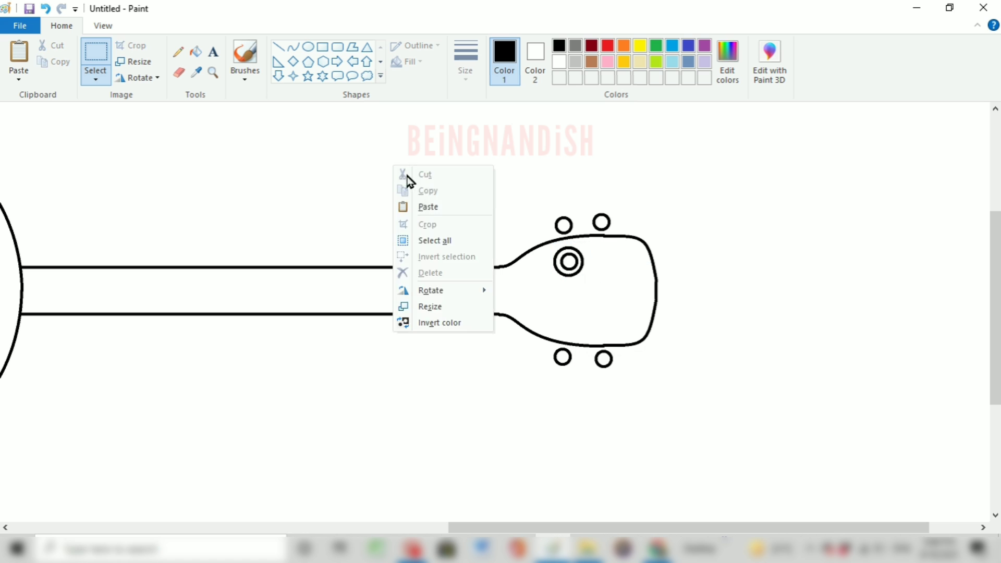
left_click(412, 205)
left_click_drag(25, 124, 571, 319)
right_click(395, 172)
left_click(424, 208)
key("ctrl+v")
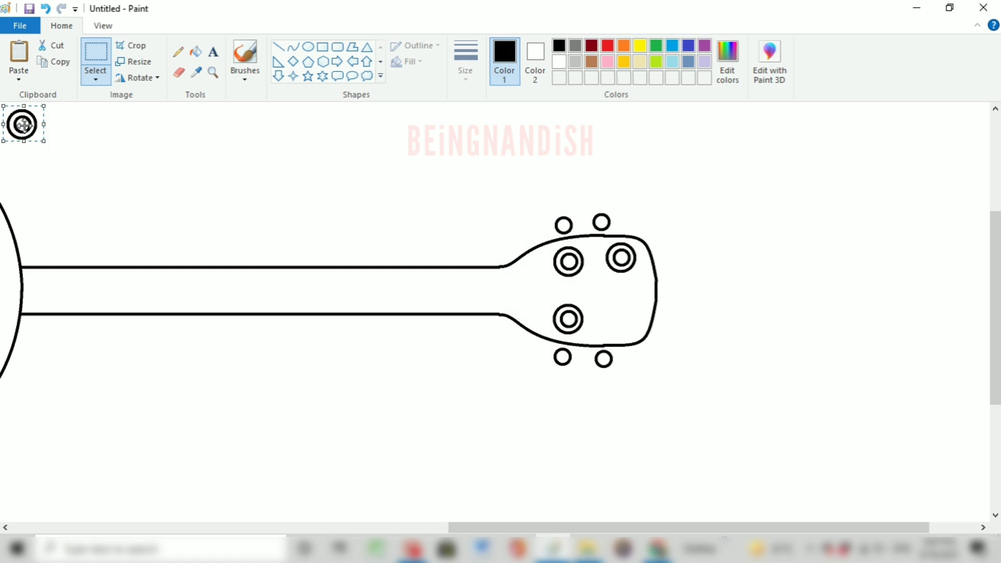
left_click_drag(20, 125, 624, 325)
left_click(454, 204)
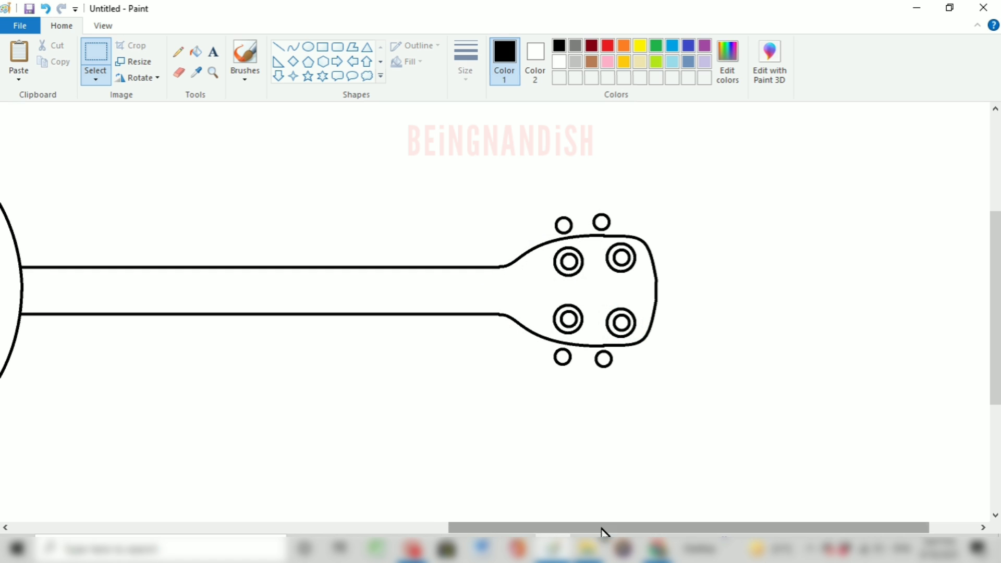
Draw short straight lines connecting the four outer peg circles to the headstock outline.
left_click_drag(602, 529, 592, 529)
left_click(103, 26)
left_click(20, 61)
left_click(61, 25)
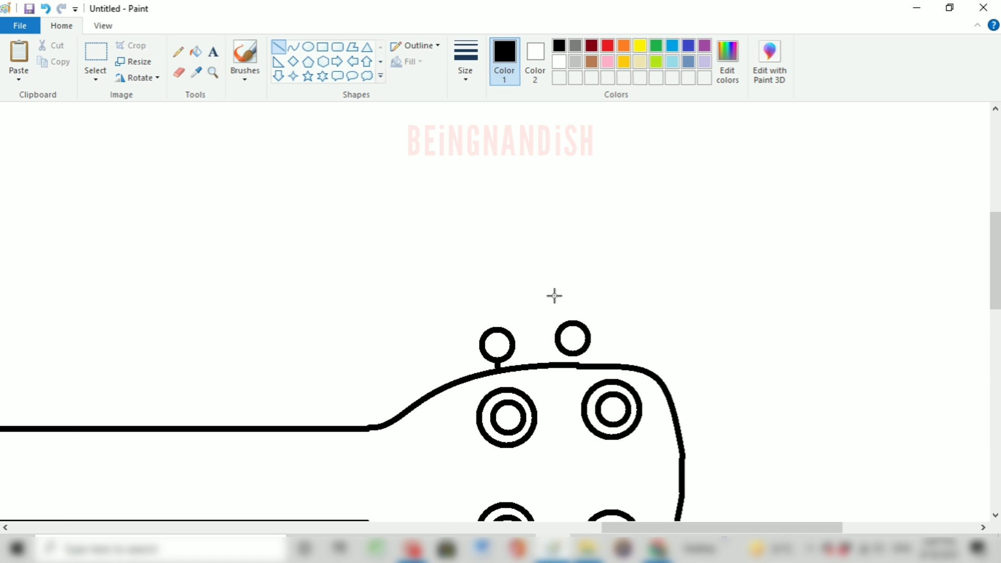
scroll(555, 295, "down", 2)
left_click_drag(577, 492, 576, 480)
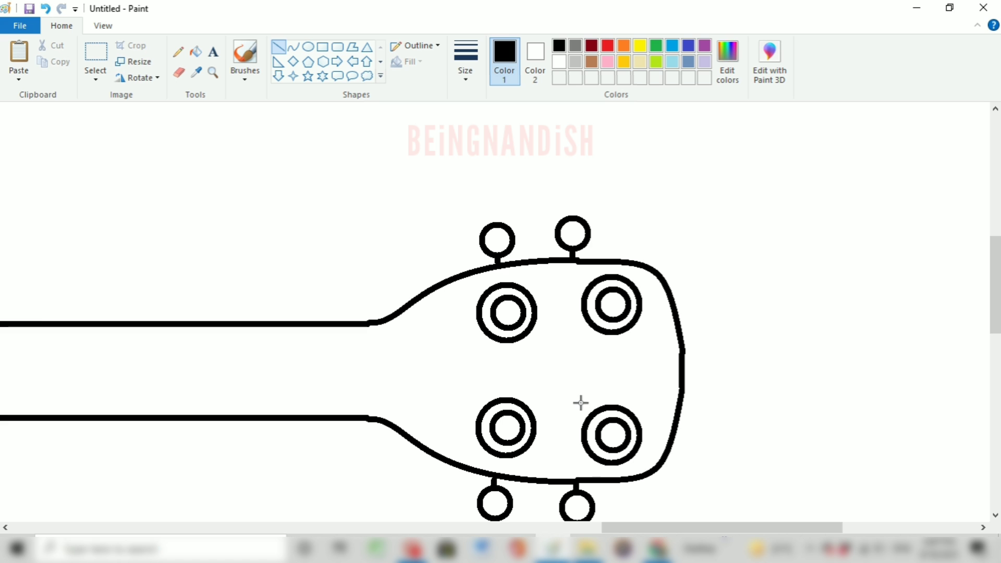
left_click_drag(615, 529, 403, 528)
left_click(103, 25)
left_click(55, 70)
left_click(61, 26)
left_click(293, 47)
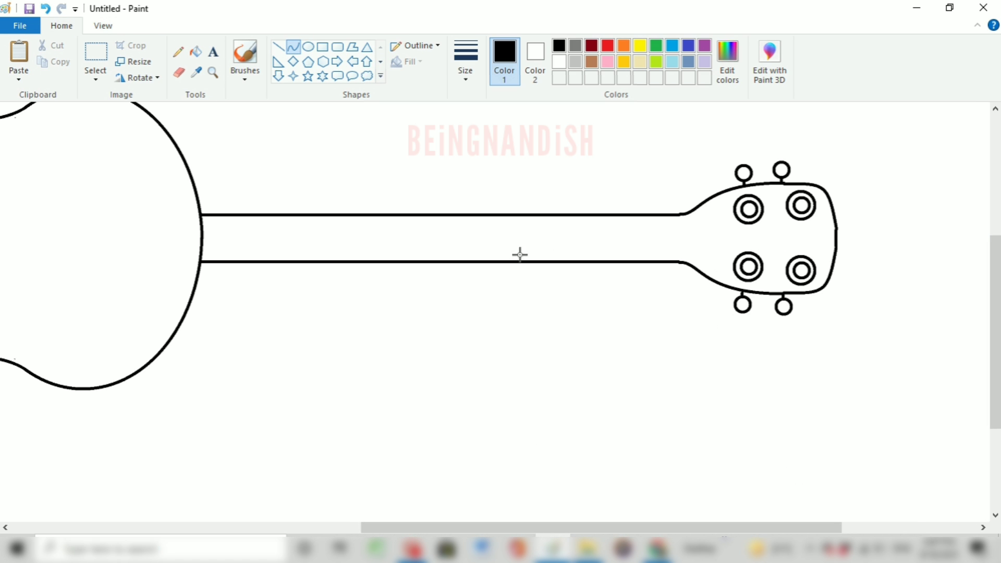
left_click_drag(680, 262, 198, 275)
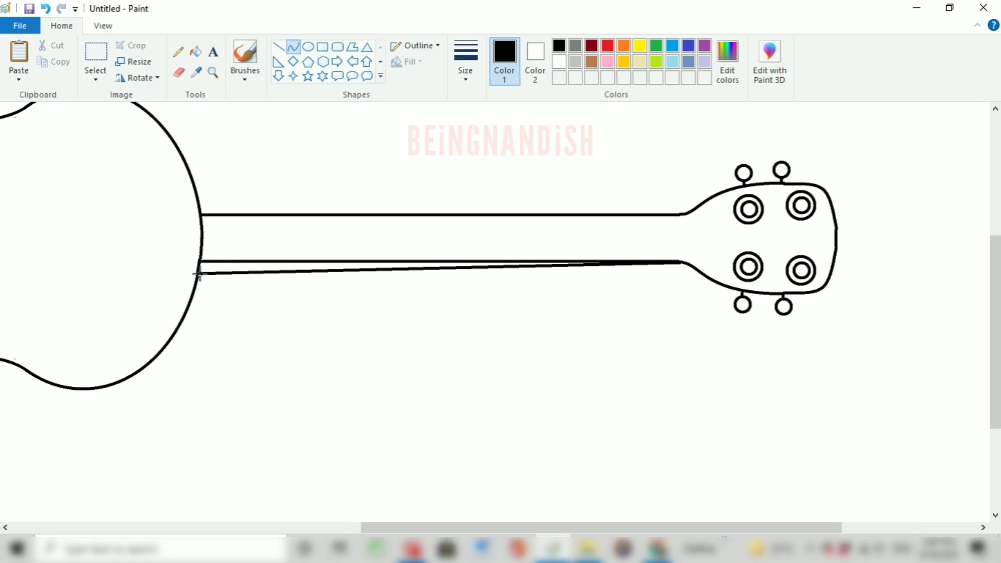
key("ctrl+z")
Draw two straight lines outside the neck edges, tapering from the body toward the start of the headstock.
left_click(278, 47)
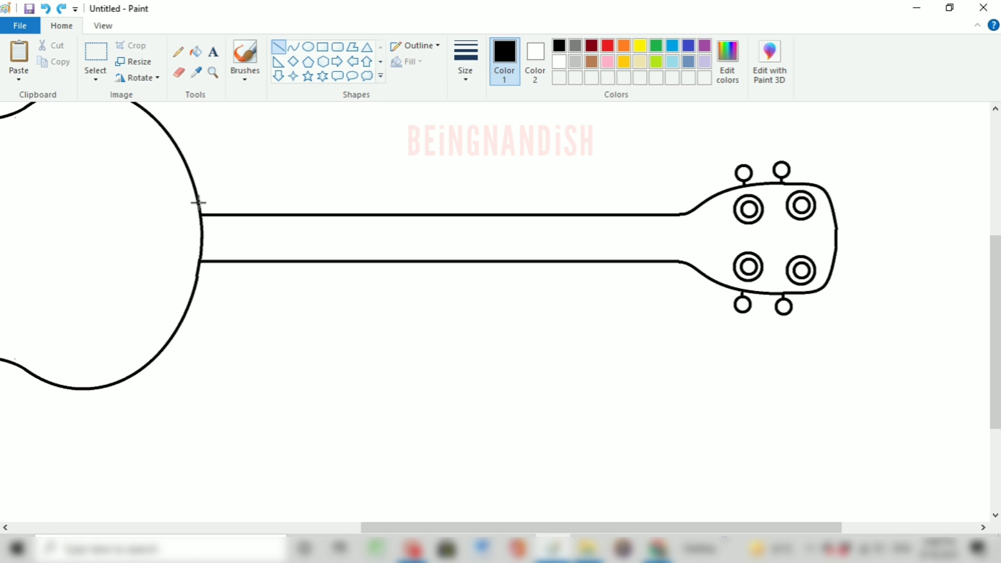
left_click_drag(198, 202, 686, 212)
left_click_drag(198, 272, 684, 263)
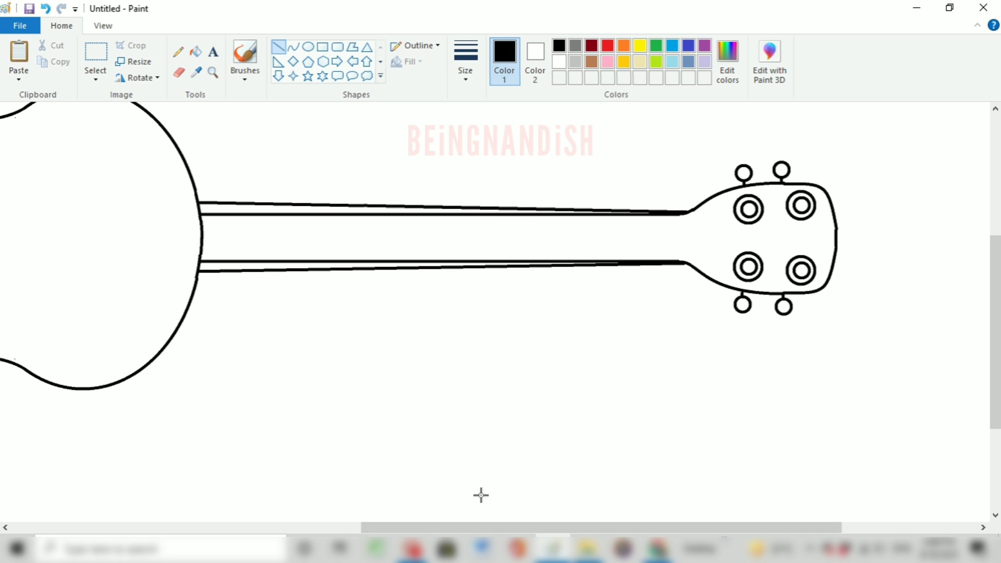
Draw a short vertical line inside the body near the neck joint and connect both its ends to the outer neck lines.
left_click_drag(483, 527, 380, 527)
left_click(293, 47)
left_click(323, 47)
left_click(279, 47)
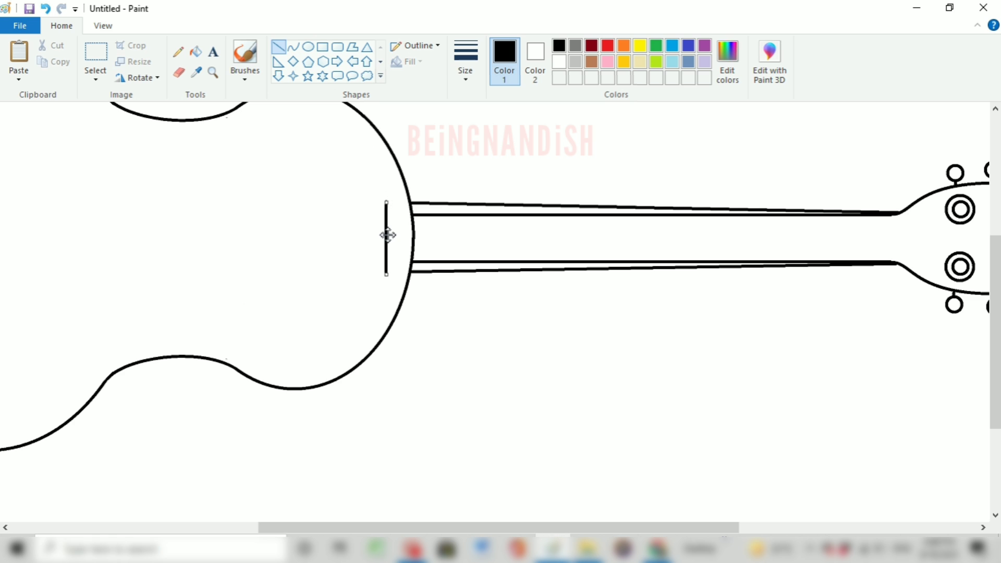
left_click_drag(386, 234, 379, 238)
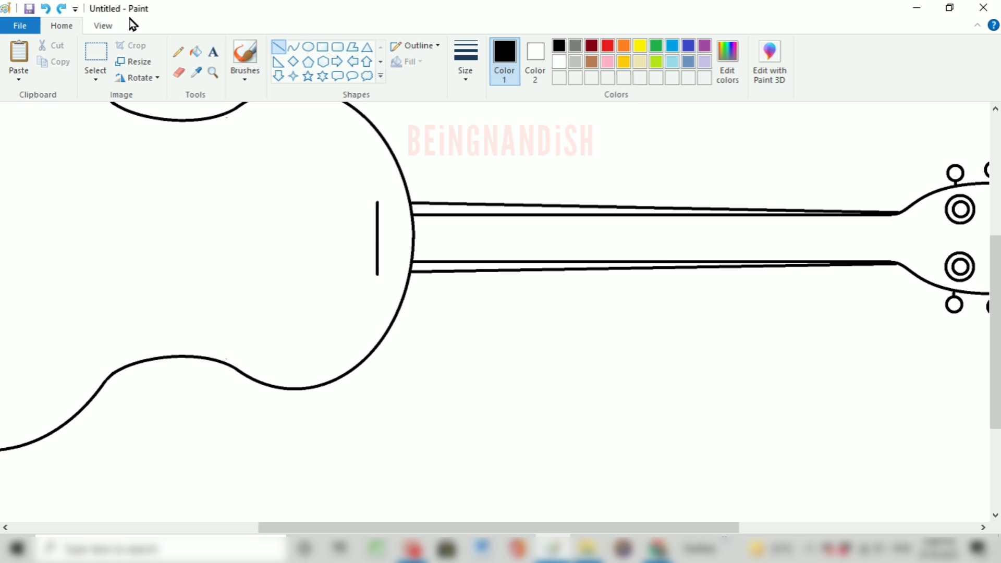
left_click(294, 47)
left_click_drag(378, 201, 399, 200)
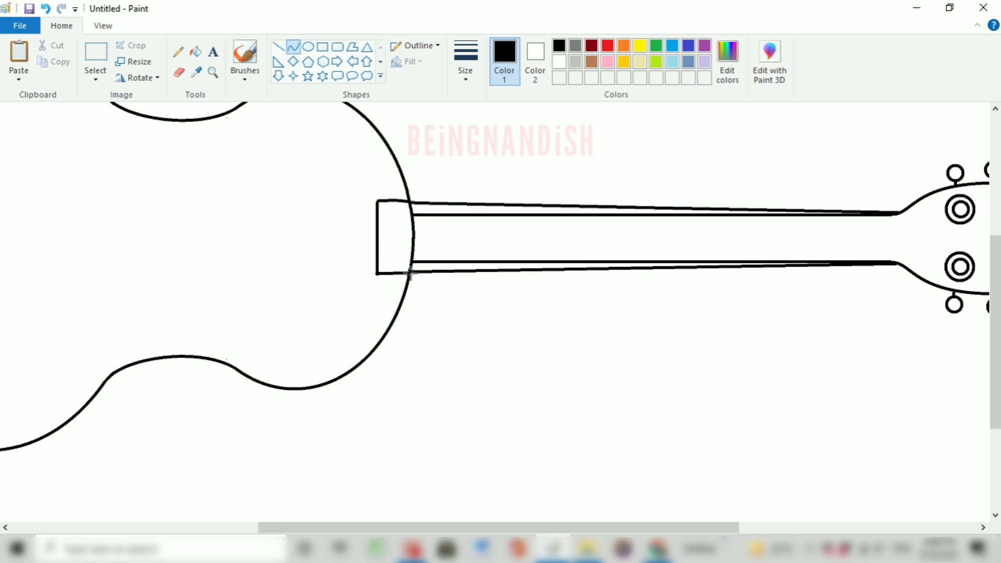
Erase the body outline segments that cross the gaps between the inner and outer neck lines.
left_click(178, 72)
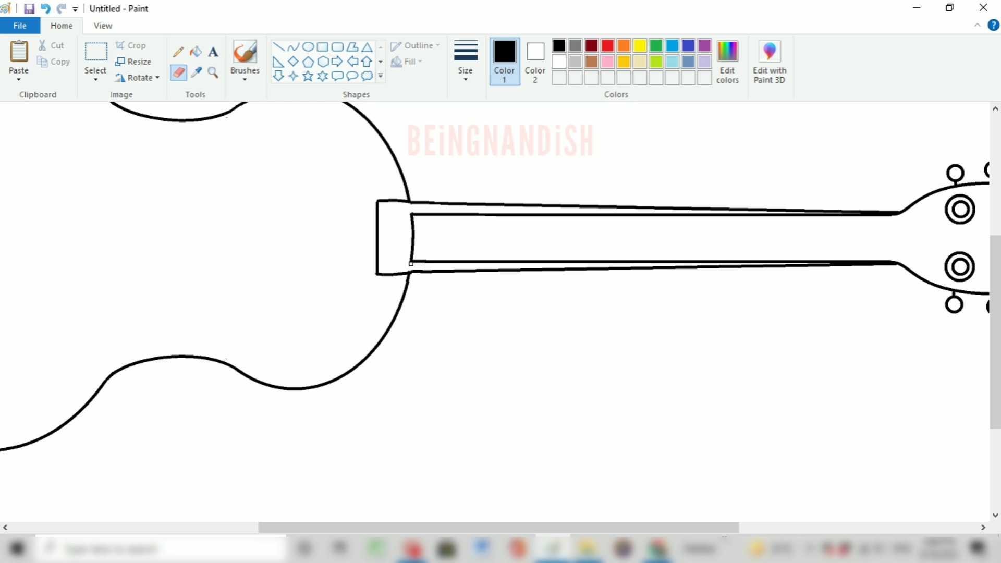
Draw a tall, narrow upright rectangle inside the wide end of the body as the guitar's bridge.
left_click(104, 26)
left_click(61, 58)
left_click(29, 72)
scroll(285, 324, "down", 4)
left_click(62, 27)
left_click(322, 46)
left_click_drag(426, 218, 461, 367)
left_click_drag(438, 295, 446, 303)
left_click(504, 254)
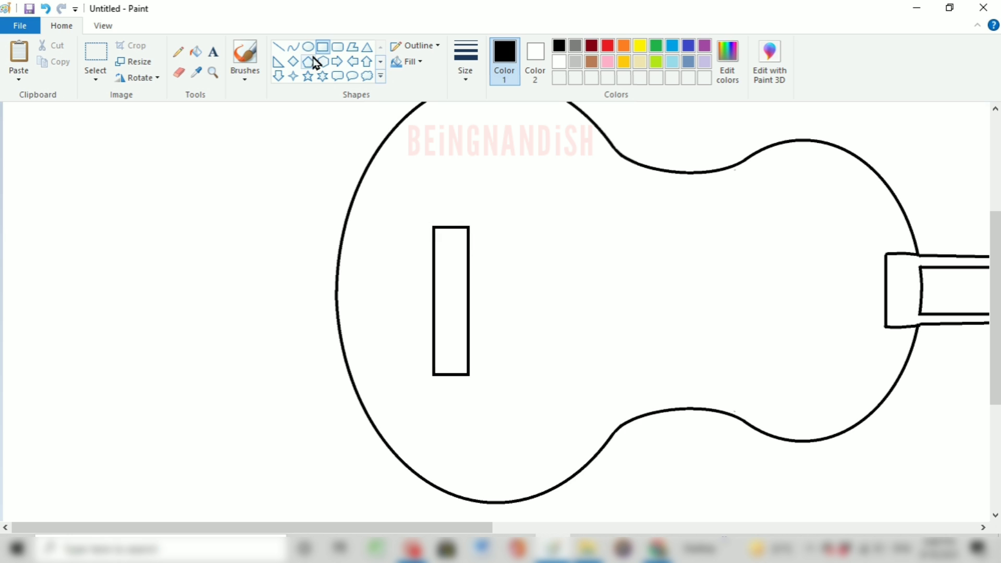
Add an outward-bowed curve along the bridge's outer side and a slim upright rectangle inside the bridge.
left_click(294, 47)
left_click_drag(405, 266, 400, 253)
left_click_drag(400, 336, 401, 345)
left_click(526, 282)
left_click(323, 47)
left_click_drag(450, 231, 456, 371)
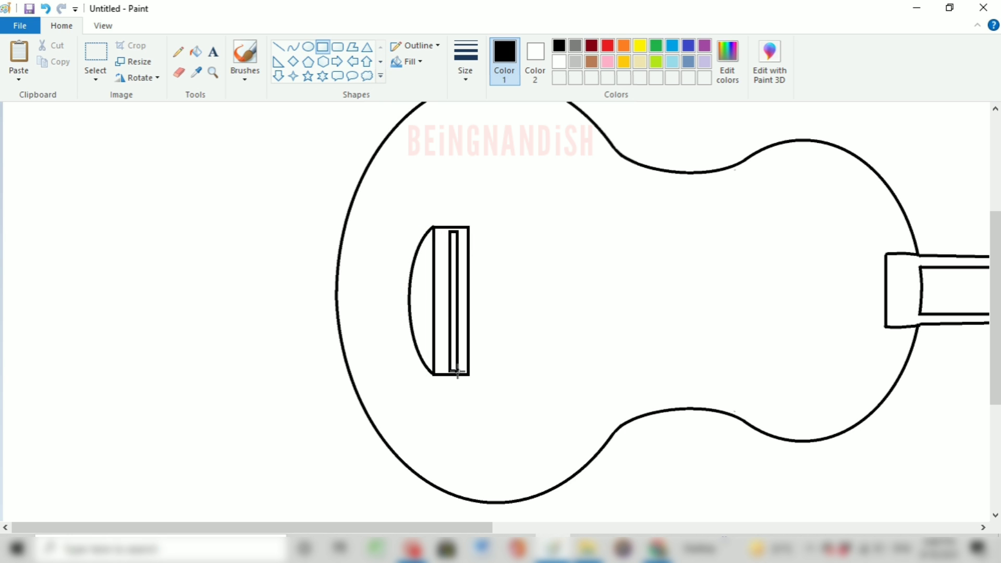
Draw the sound hole in the middle of the body as a large circle with a smaller circle centred inside it.
scroll(523, 439, "right", 3)
left_click(308, 47)
mouse_move(462, 218)
left_mouse_down()
mouse_move(601, 449)
mouse_move(609, 373)
left_mouse_up()
left_click(645, 289)
left_click_drag(474, 228, 592, 346)
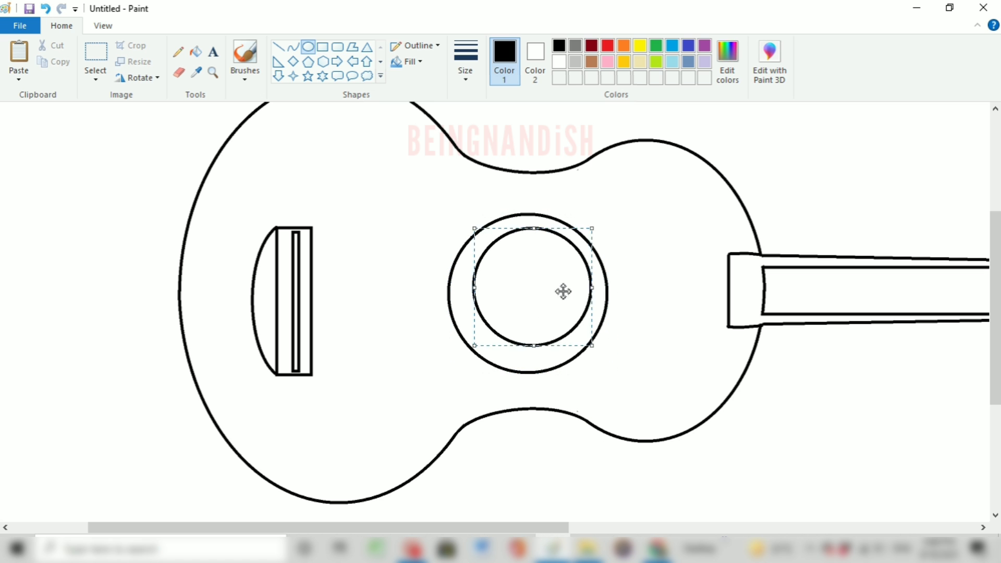
left_click_drag(545, 281, 540, 288)
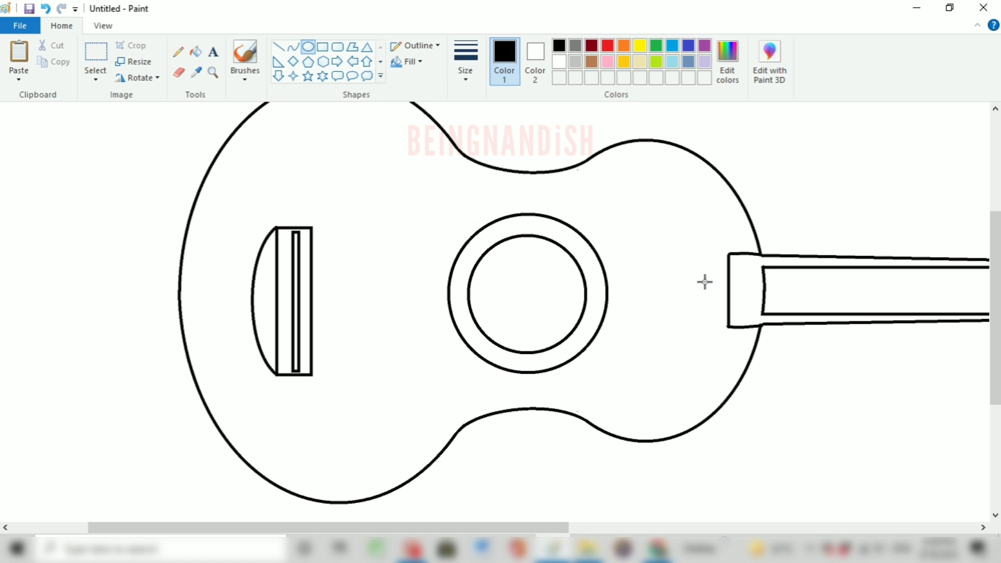
Select the bridge and move it up slightly to line it up with the sound hole.
left_click_drag(537, 530, 574, 530)
left_click(95, 52)
left_click_drag(176, 219, 243, 376)
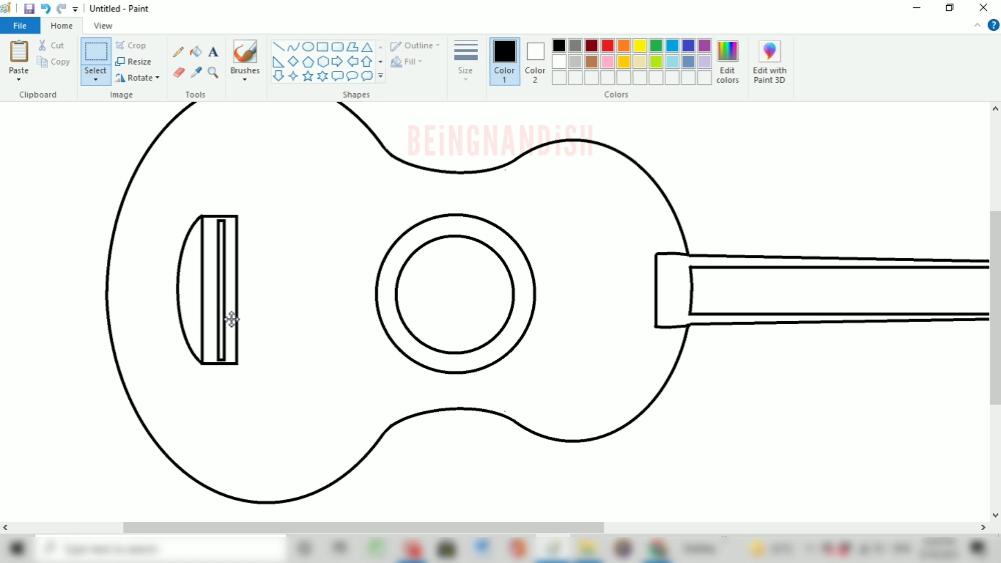
left_click_drag(231, 320, 233, 321)
left_click(395, 190)
Draw thin, evenly spaced vertical fret lines across the neck, starting near the body joint, with a thinner outline.
left_click_drag(434, 529, 624, 535)
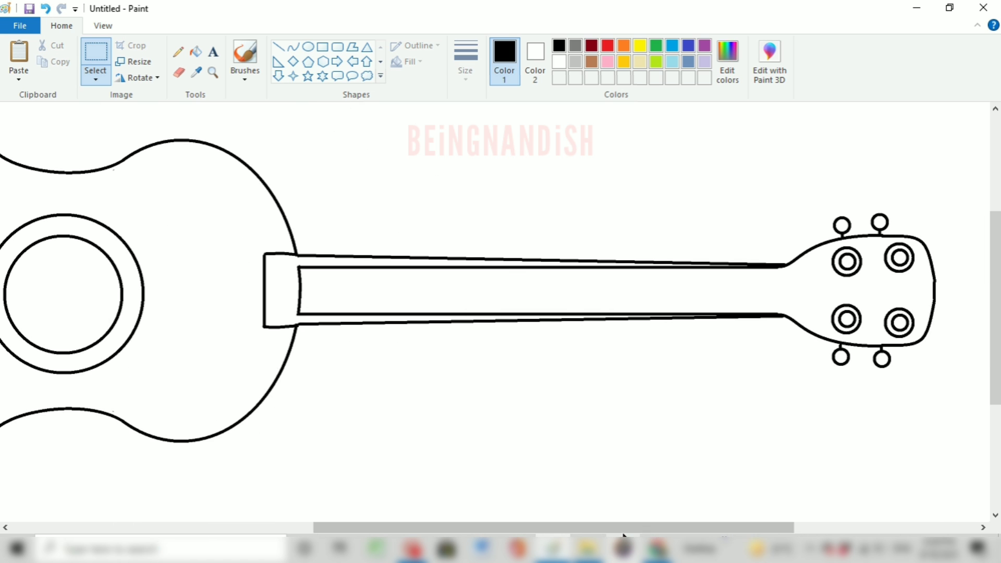
left_click(103, 25)
left_click(31, 73)
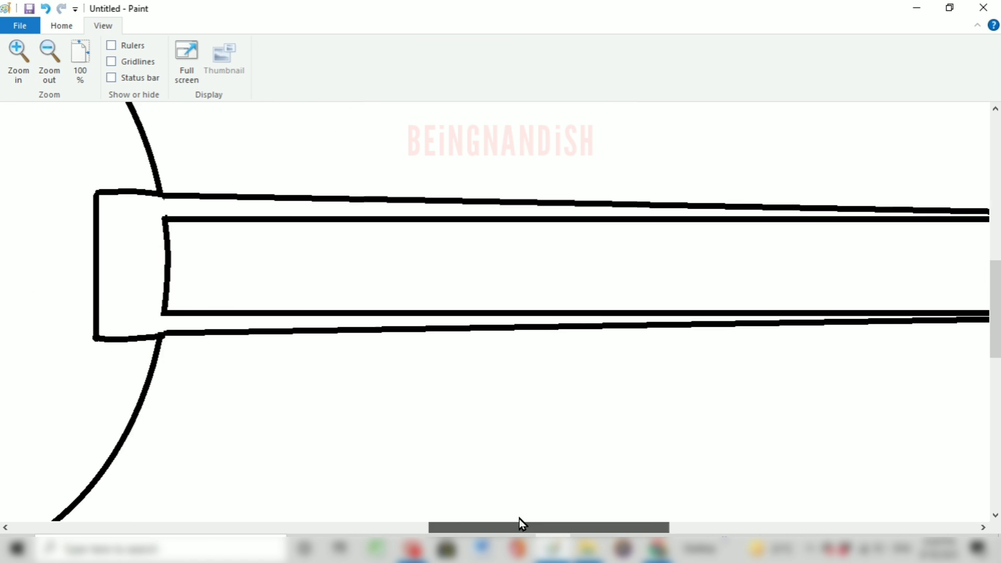
left_click_drag(523, 524, 480, 525)
left_click(61, 26)
left_click(279, 47)
left_click(477, 73)
left_click(476, 131)
left_click_drag(369, 198, 369, 336)
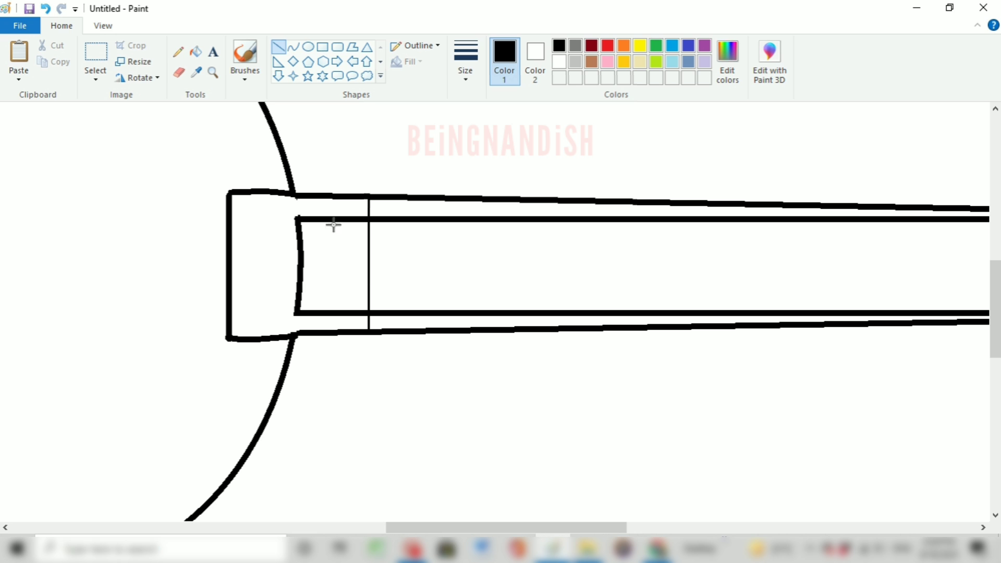
left_click_drag(331, 252, 331, 331)
left_click_drag(319, 271, 332, 272)
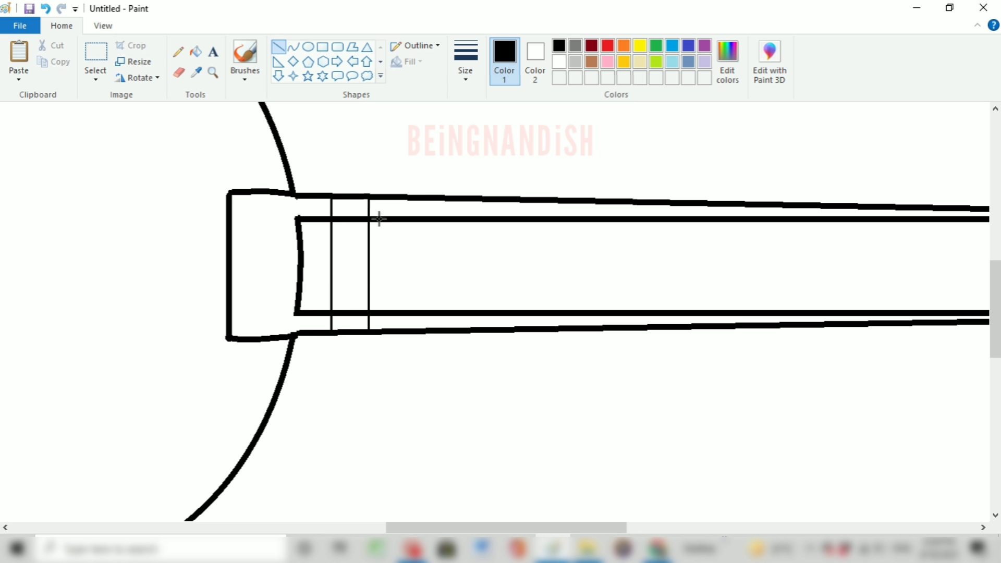
left_click_drag(405, 199, 424, 330)
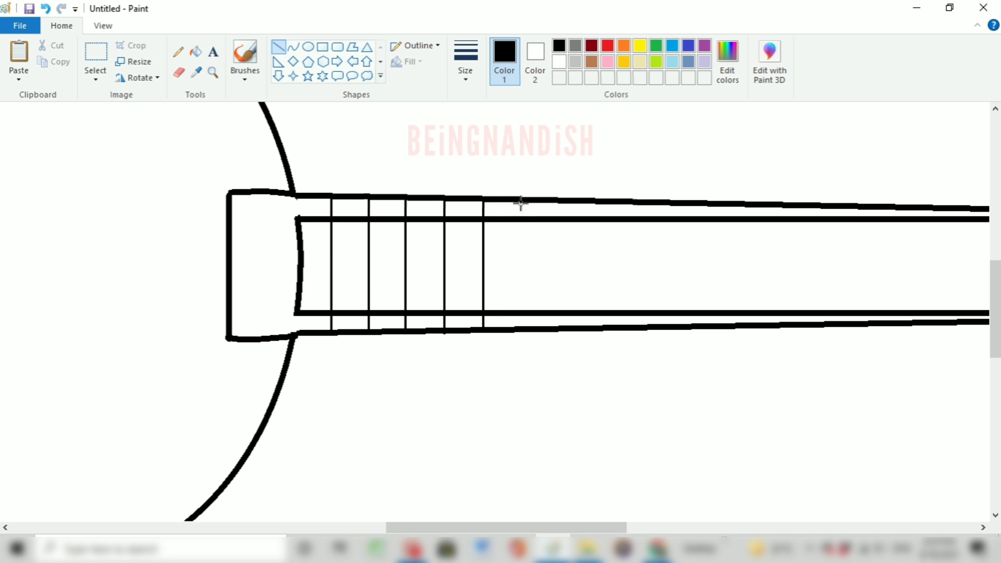
left_click_drag(559, 200, 559, 328)
Continue the evenly spaced thin fret lines along the remaining neck up to near the headstock.
left_click_drag(522, 528, 575, 528)
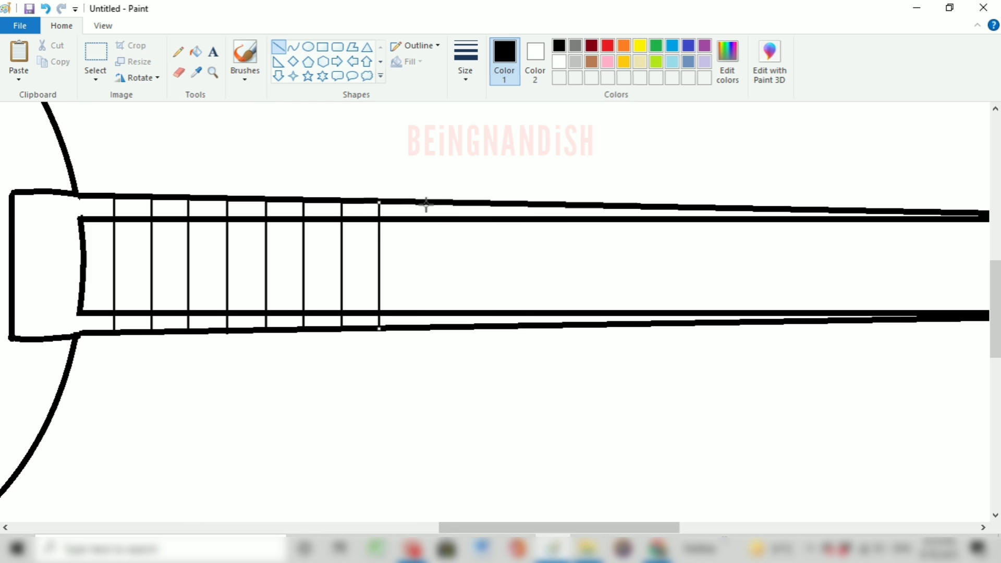
left_click_drag(415, 202, 415, 326)
left_click_drag(455, 203, 455, 325)
left_click_drag(489, 204, 490, 326)
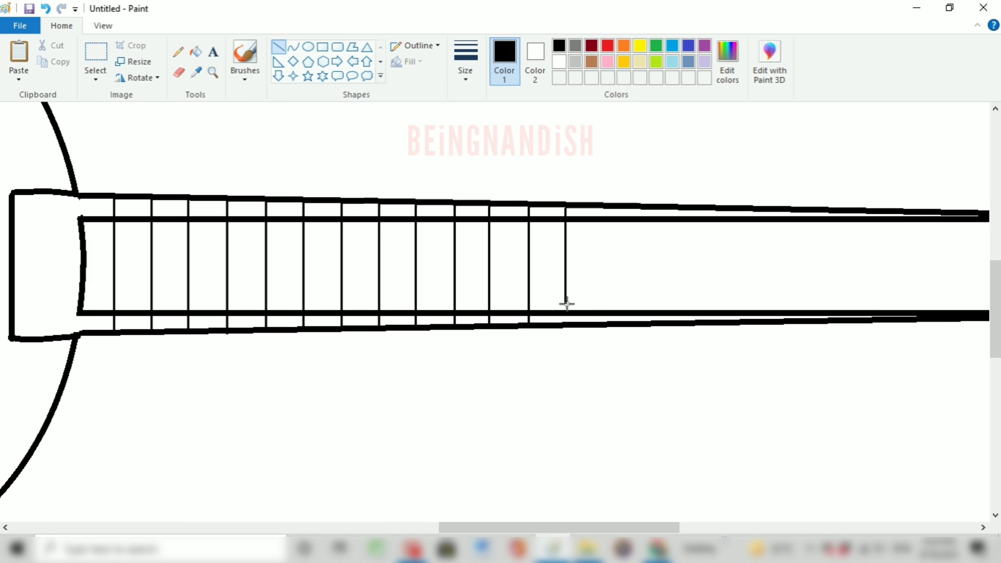
left_click_drag(605, 250, 604, 325)
left_click_drag(642, 207, 650, 322)
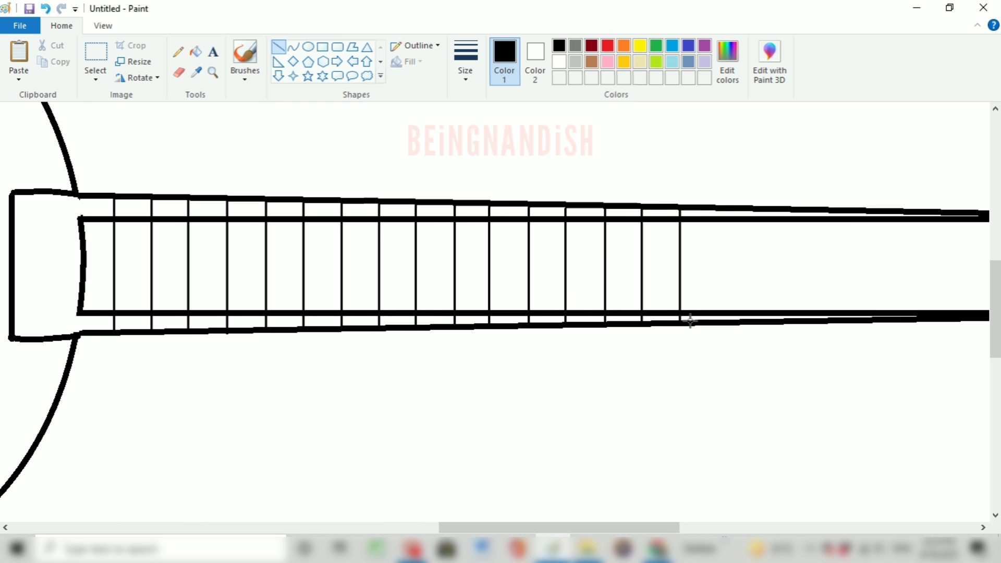
left_click_drag(714, 209, 714, 319)
left_click_drag(754, 210, 754, 320)
left_click_drag(574, 528, 646, 528)
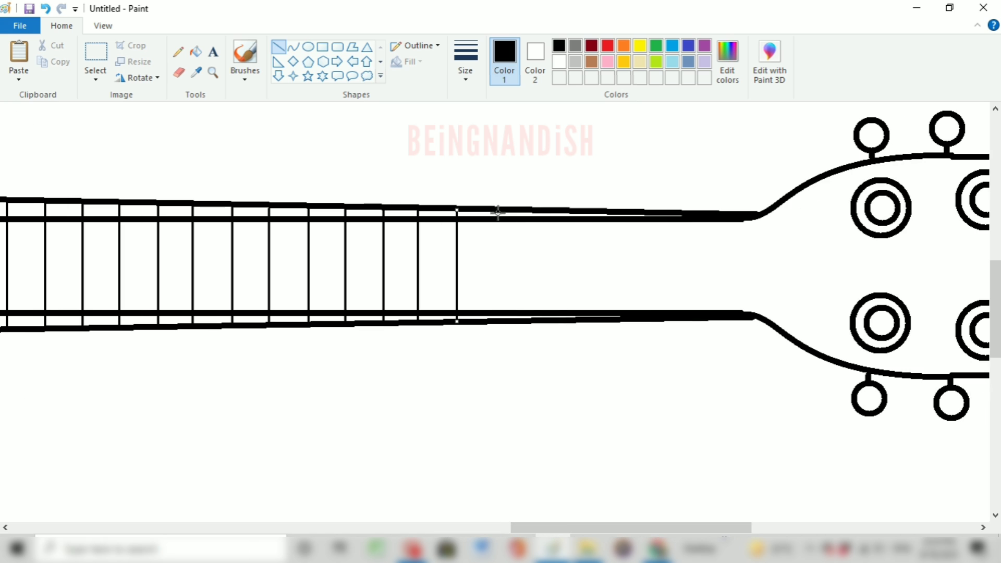
left_click_drag(607, 214, 608, 317)
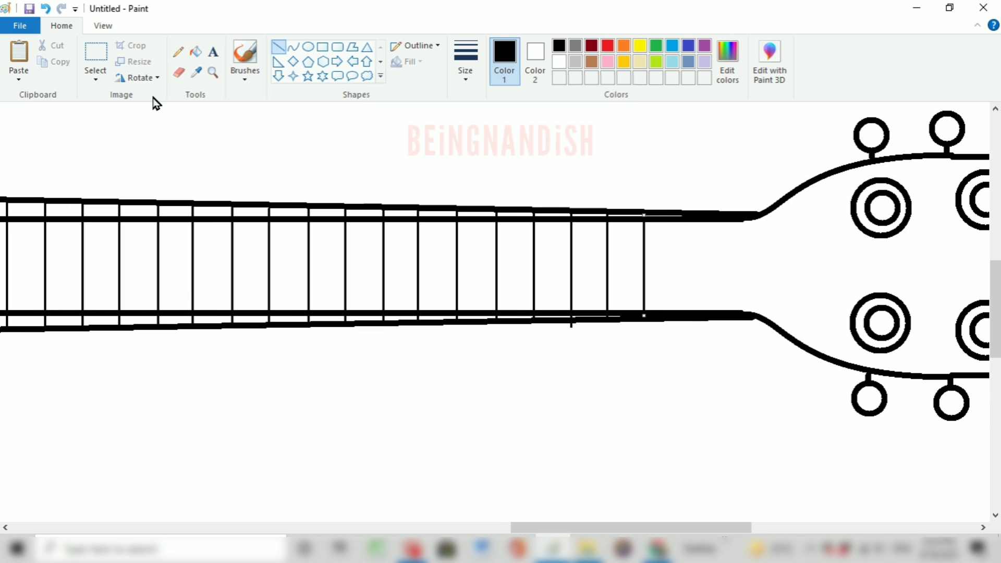
Erase the fret line end overshooting the neck's lower edge and draw closely spaced vertical nut lines before the headstock.
left_click(178, 73)
left_click(278, 47)
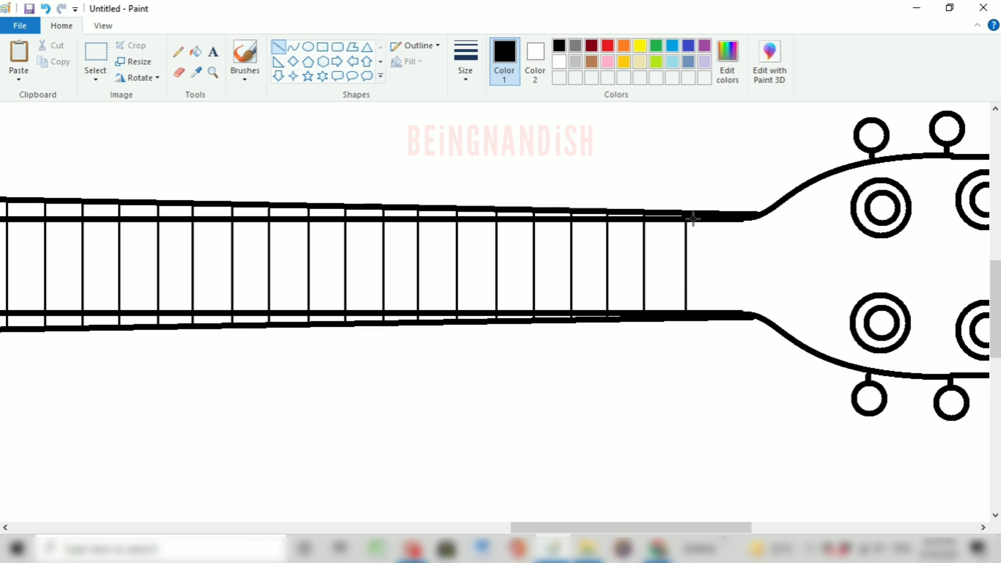
left_click_drag(693, 218, 693, 313)
left_click_drag(681, 218, 682, 313)
Draw a thick-outlined ellipse centred on the headstock's end edge, adjusting its width.
left_click_drag(629, 528, 701, 528)
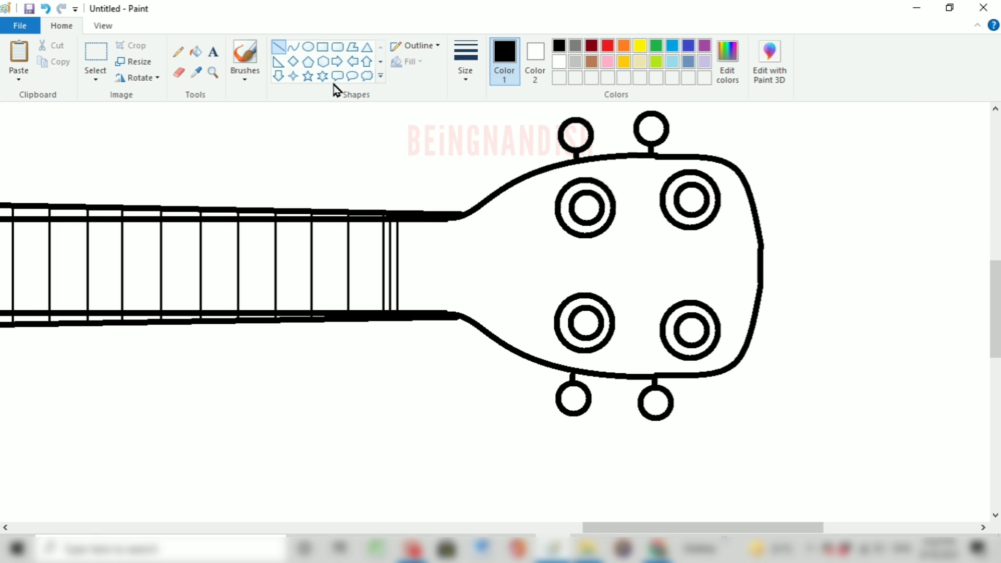
left_click(309, 47)
left_click(466, 62)
left_click(470, 190)
left_click_drag(762, 229, 805, 296)
left_click_drag(757, 261, 742, 261)
left_click_drag(793, 260, 782, 260)
left_click(569, 154)
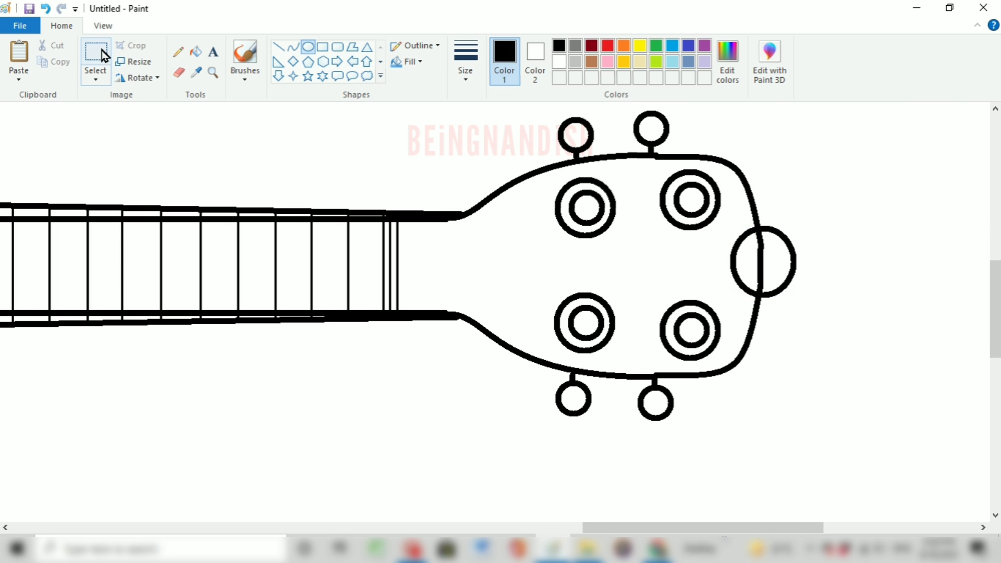
Remove the half of the ellipse inside the headstock, leaving a rounded bump on its end edge.
left_click(95, 52)
left_click_drag(728, 225, 759, 292)
key("Delete")
left_click(178, 72)
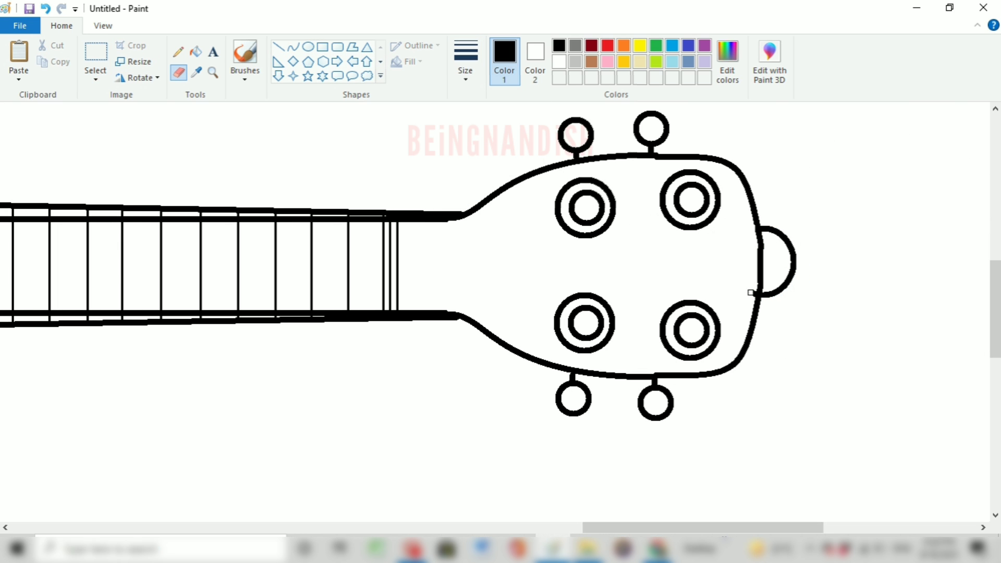
Draw two thinner curved strings from the pair of tuning rings nearest the neck to the nut lines.
left_click(294, 47)
left_click(465, 61)
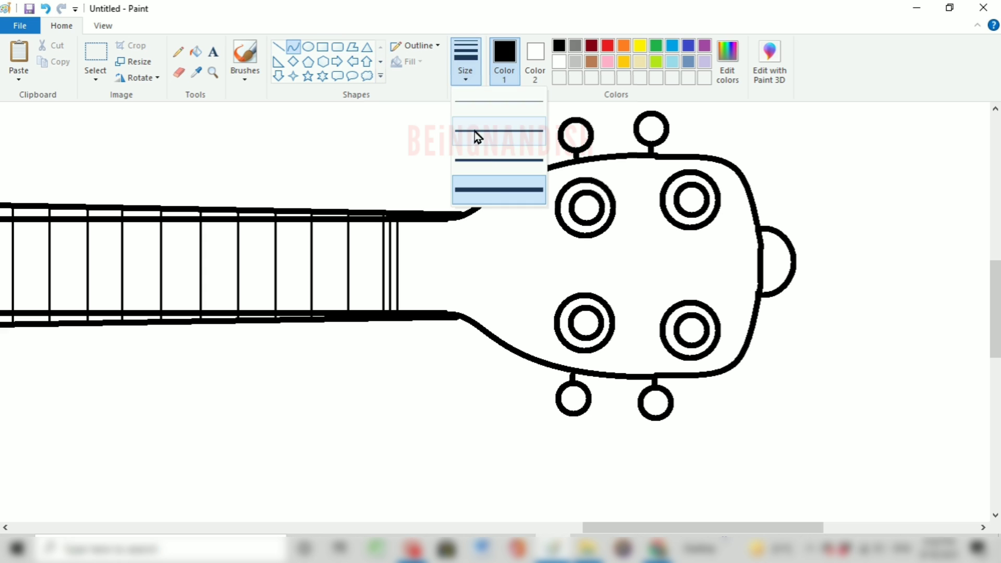
left_click(481, 152)
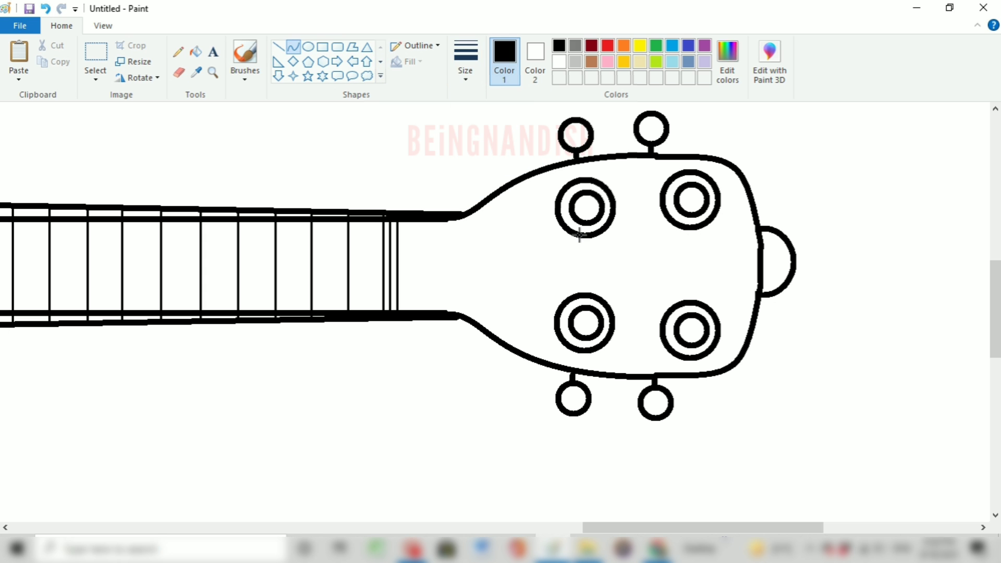
left_click_drag(472, 236, 485, 238)
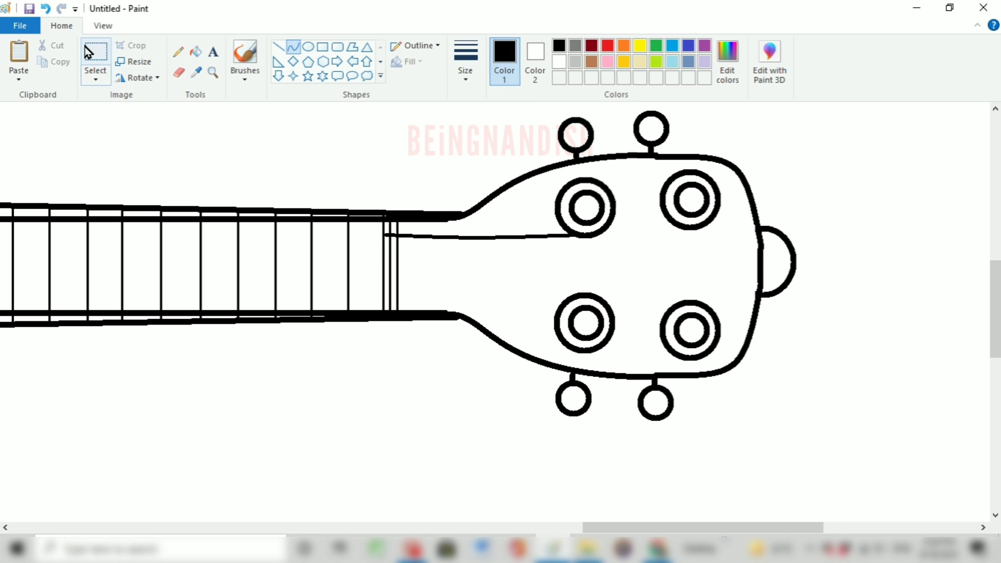
left_click(45, 8)
left_click_drag(585, 237, 385, 247)
left_click_drag(470, 243, 464, 245)
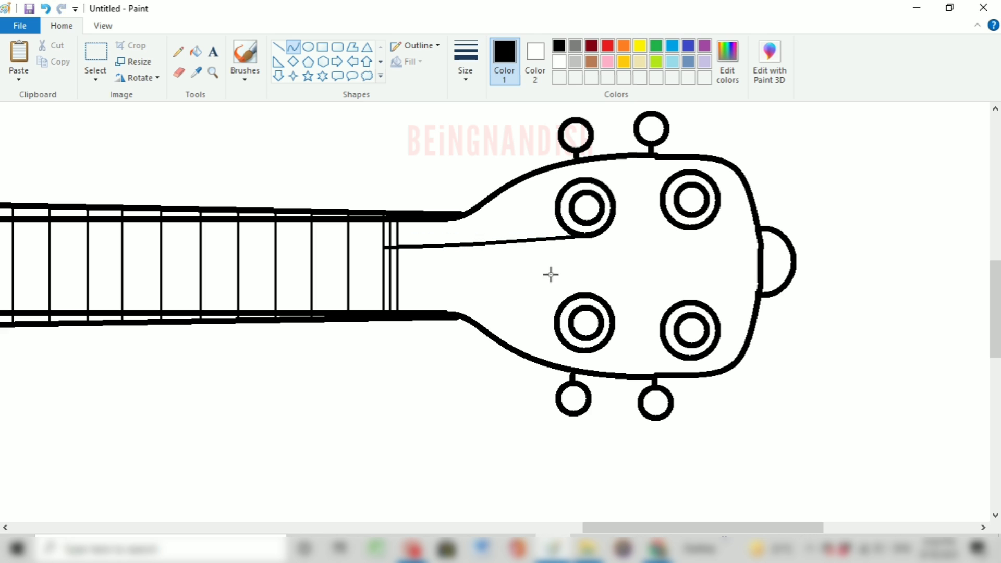
left_click_drag(583, 293, 385, 281)
left_click_drag(522, 284, 569, 290)
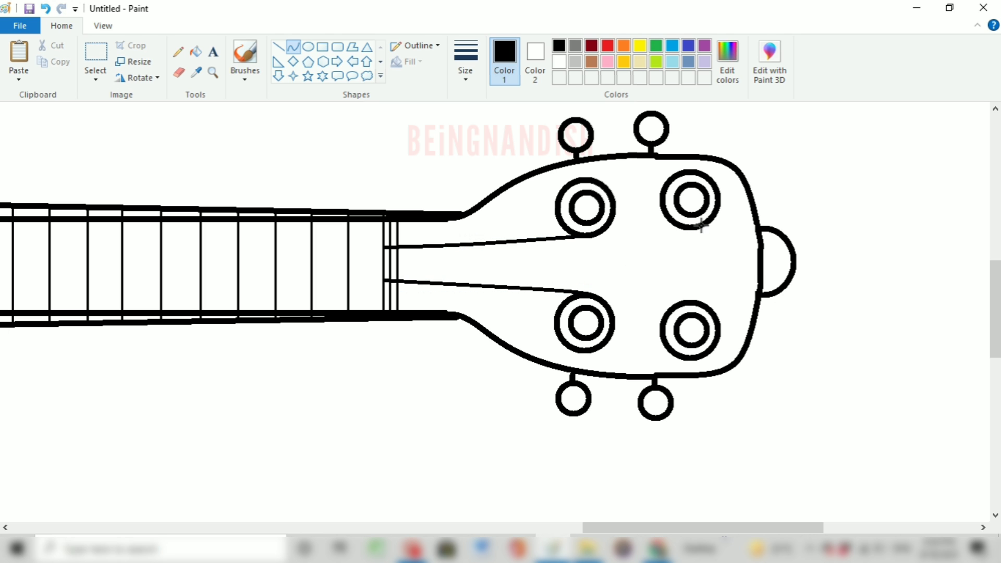
Draw two curved strings from the far pair of tuning rings to the nut, between the existing two strings.
left_click_drag(690, 228, 525, 261)
left_click(45, 8)
left_click_drag(694, 228, 385, 260)
mouse_move(587, 245)
left_mouse_down()
mouse_move(601, 251)
mouse_move(578, 256)
left_mouse_up()
left_click_drag(700, 304, 385, 270)
left_click_drag(658, 293, 628, 277)
Draw four straight horizontal strings along the fretboard, from the nut lines to just past the body-side end.
left_click_drag(638, 528, 502, 528)
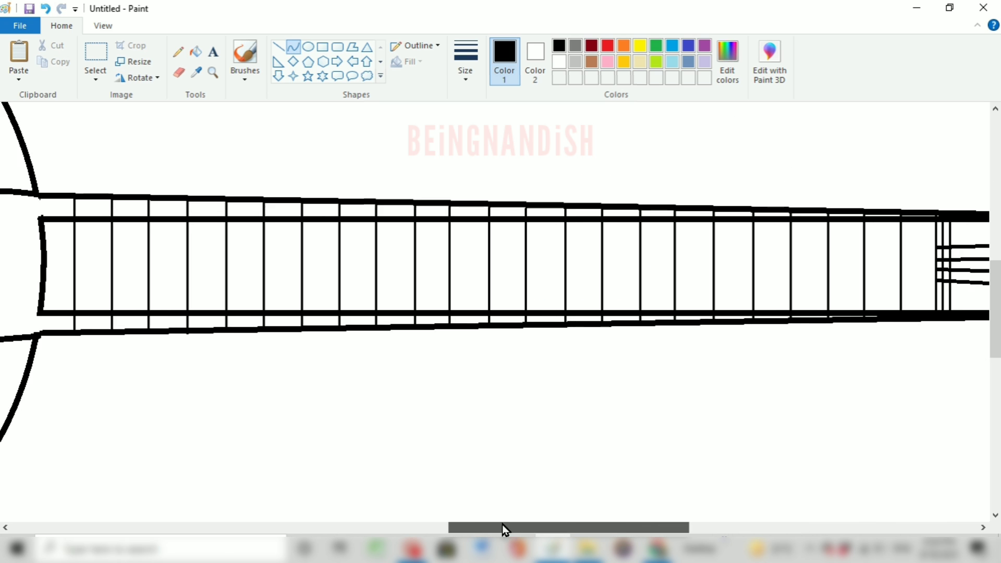
left_click(278, 48)
left_click_drag(941, 247, 34, 247)
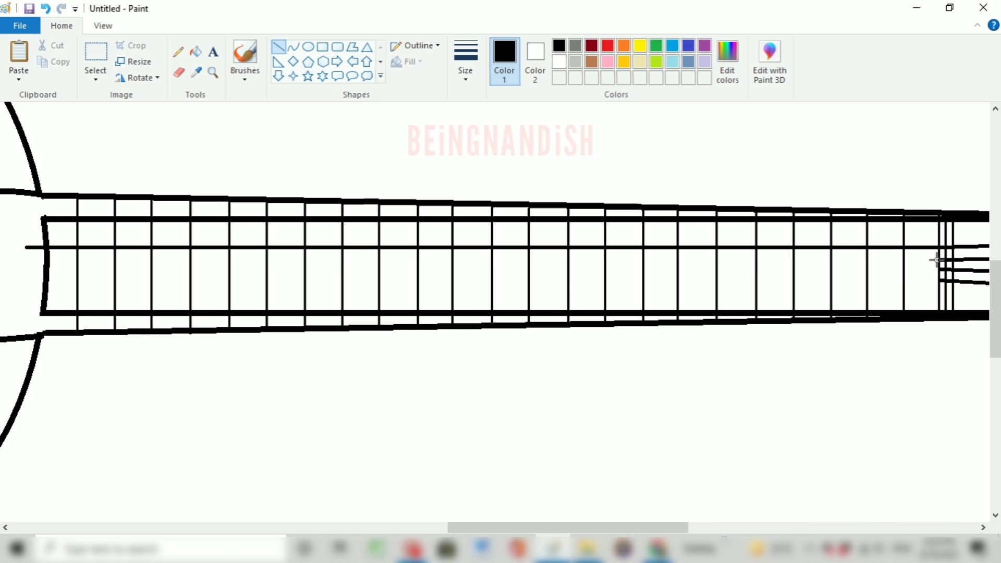
left_click_drag(937, 260, 26, 260)
left_click_drag(937, 270, 38, 269)
left_click_drag(936, 280, 25, 281)
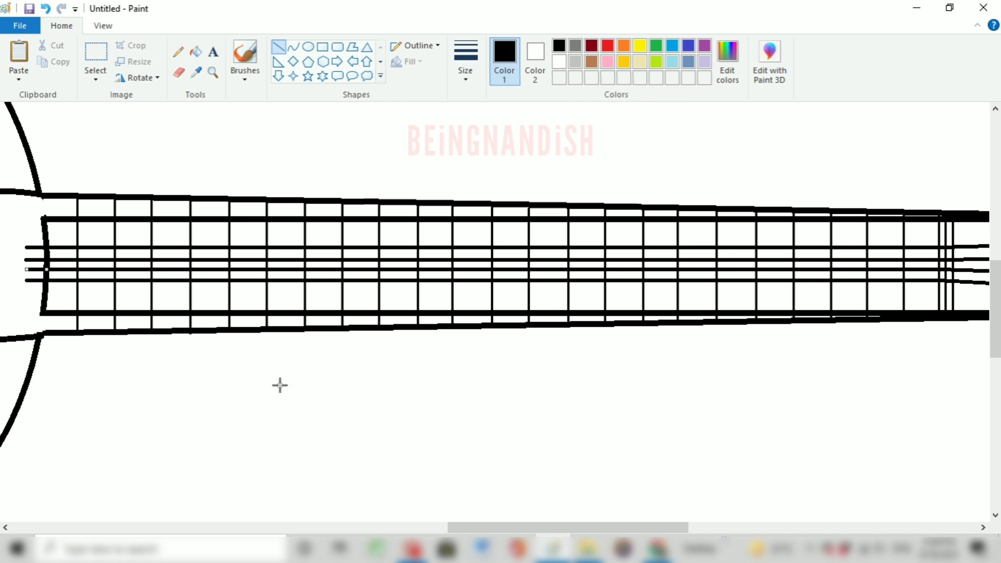
Examine the strings along the neck and check the whole guitar drawing.
scroll(735, 379, "right", 5)
scroll(463, 529, "left", 9)
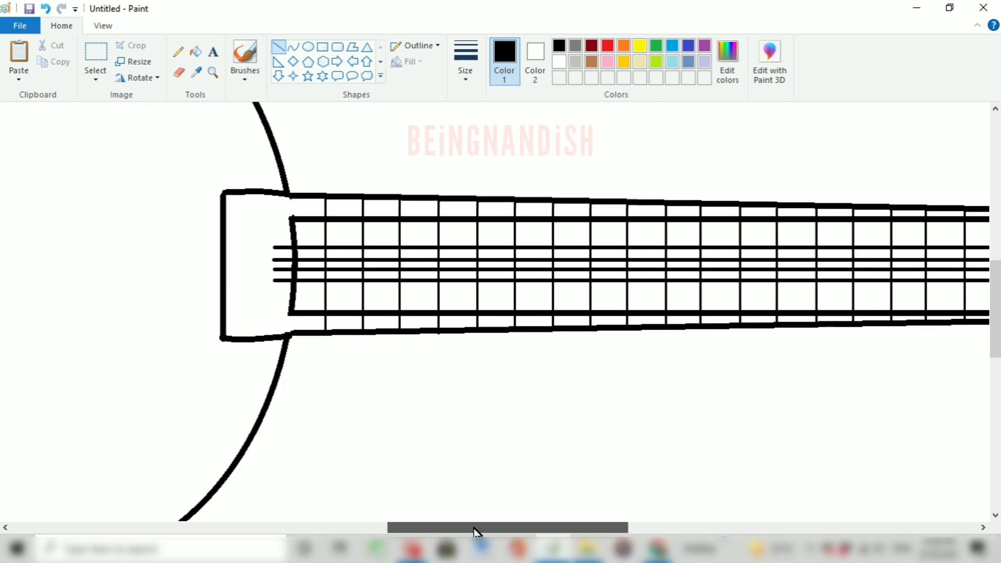
scroll(501, 530, "right", 6)
scroll(479, 530, "left", 2)
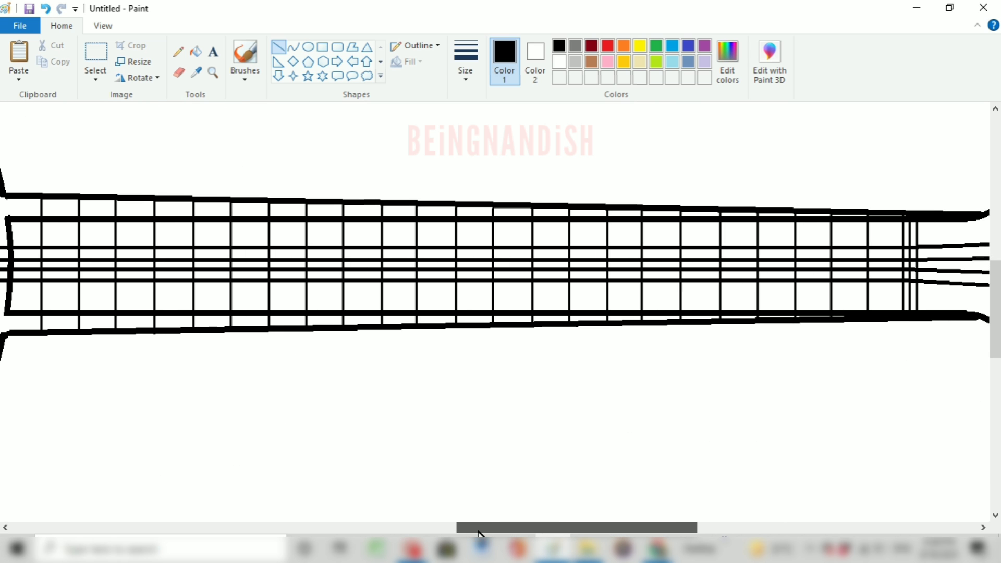
left_click(103, 25)
left_click(49, 63)
left_click(49, 62)
left_click(61, 26)
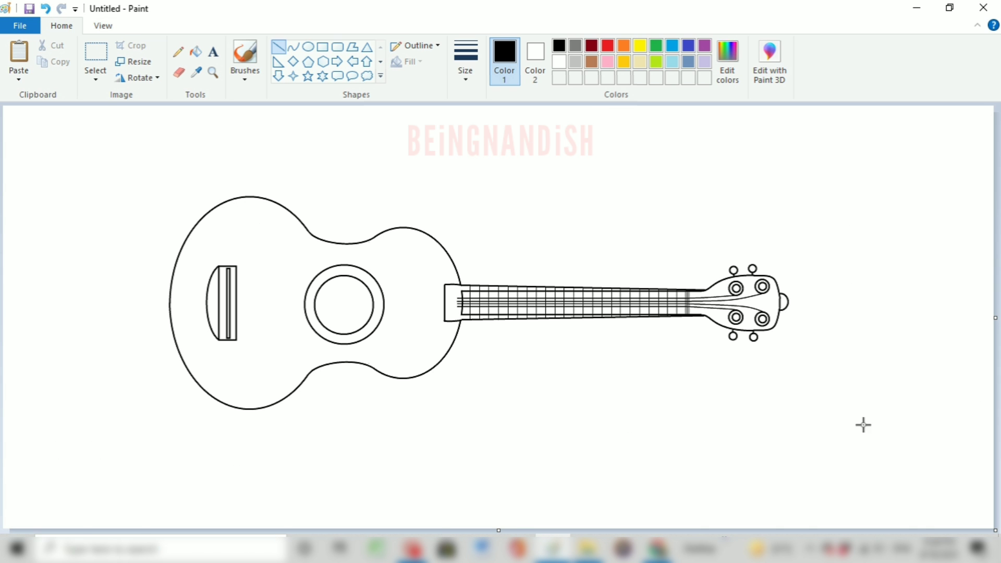
Extend the four strings with straight horizontal lines from the neck joint across the sound hole to the bridge.
left_click(103, 26)
left_click(19, 57)
scroll(302, 273, "down", 2)
scroll(302, 272, "right", 5)
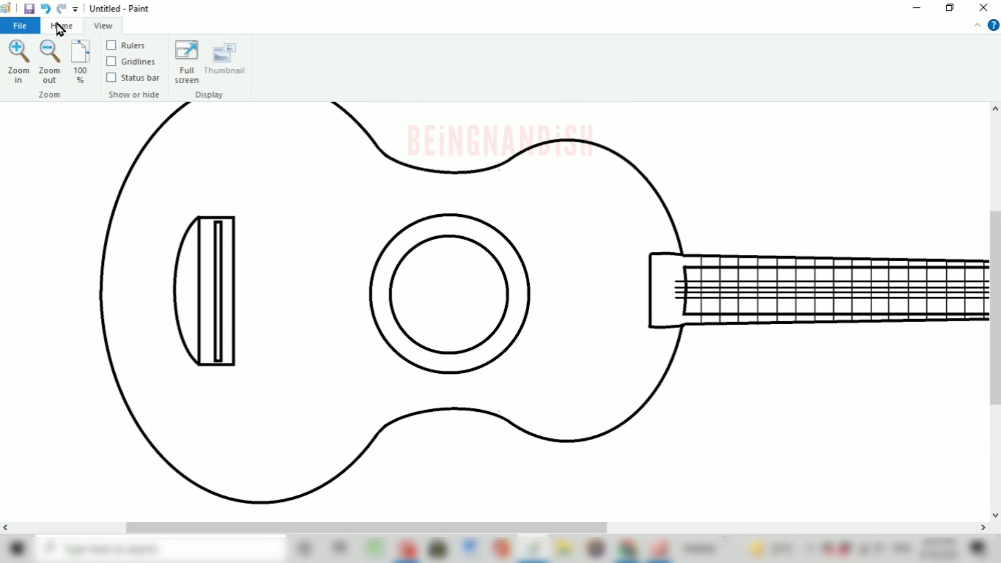
left_click(61, 26)
left_click_drag(613, 279, 212, 291)
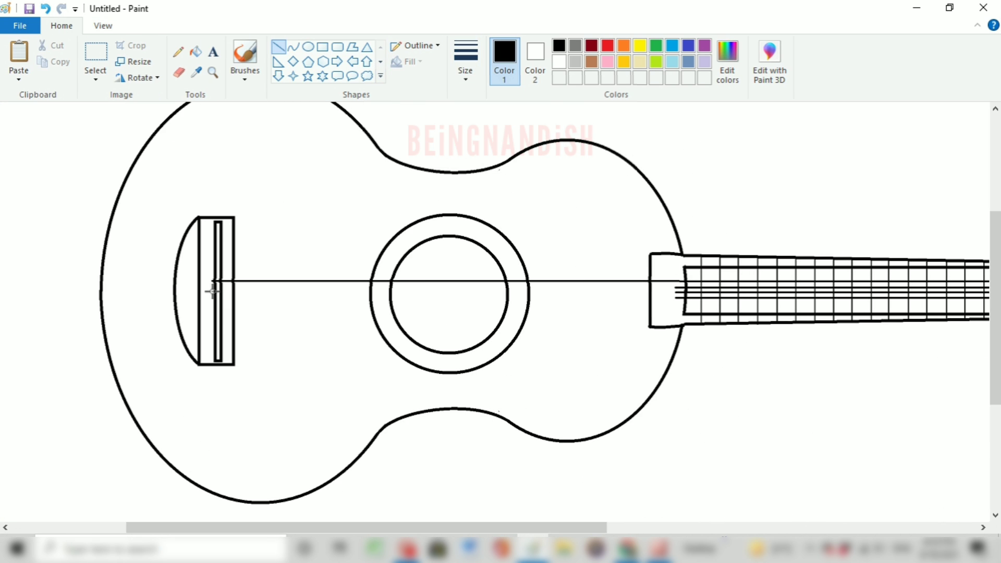
left_click_drag(676, 290, 213, 308)
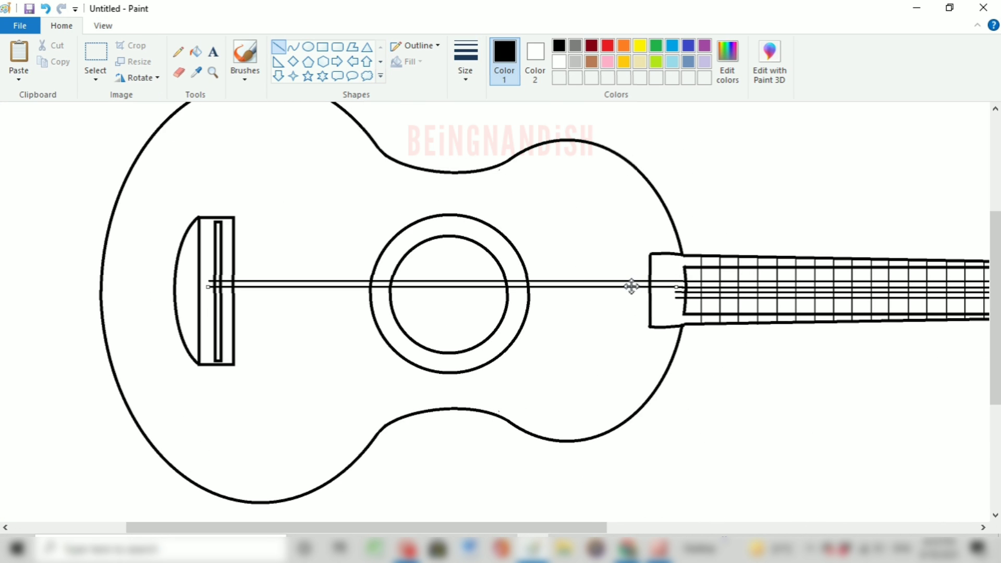
left_click(103, 26)
left_click(19, 58)
left_click_drag(287, 528, 377, 528)
mouse_move(975, 269)
left_mouse_down()
mouse_move(271, 287)
mouse_move(39, 269)
mouse_move(398, 291)
mouse_move(39, 280)
left_mouse_up()
Draw a small, narrow upright bar across the four strings inside the neck joint block.
left_click(323, 47)
mouse_move(410, 528)
left_mouse_down()
mouse_move(373, 528)
mouse_move(438, 528)
left_mouse_up()
left_click_drag(646, 241, 649, 286)
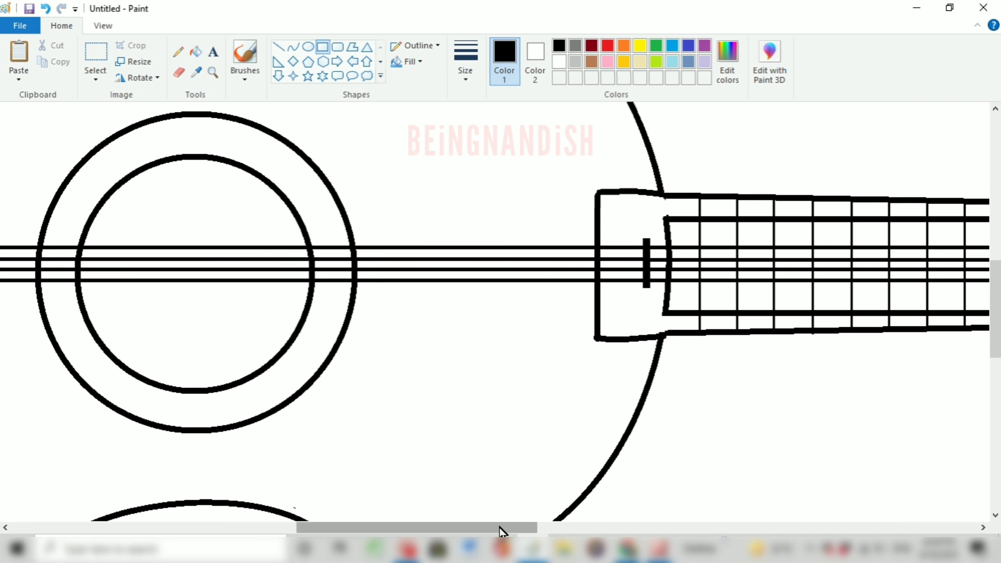
Draw two more straight strings along the fretboard, one above and one below the existing four, reaching just past the nut lines.
mouse_move(499, 528)
left_mouse_down()
mouse_move(700, 527)
mouse_move(552, 528)
left_mouse_up()
left_click(294, 47)
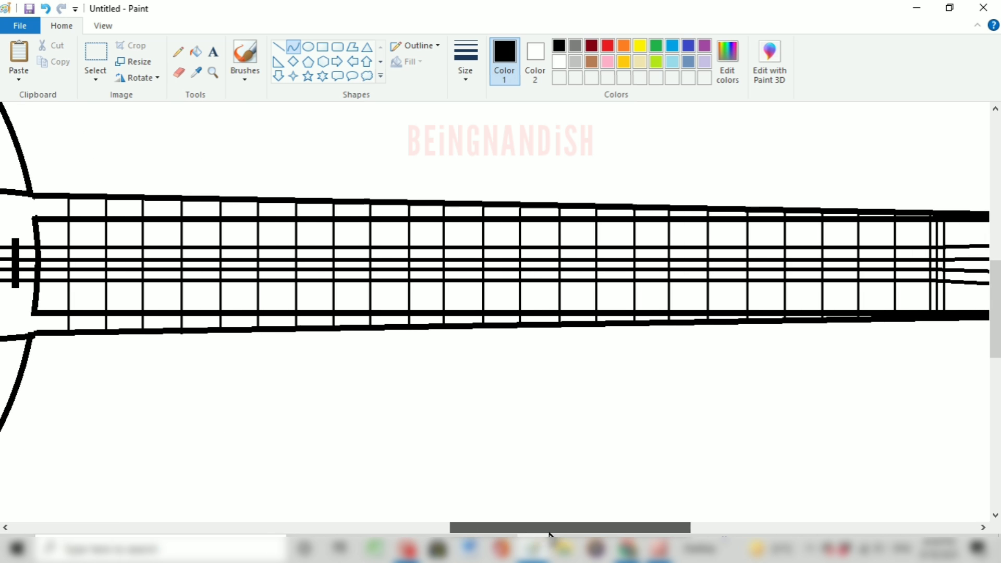
left_click(278, 47)
left_click_drag(40, 234, 964, 234)
left_click_drag(970, 322, 1, 323)
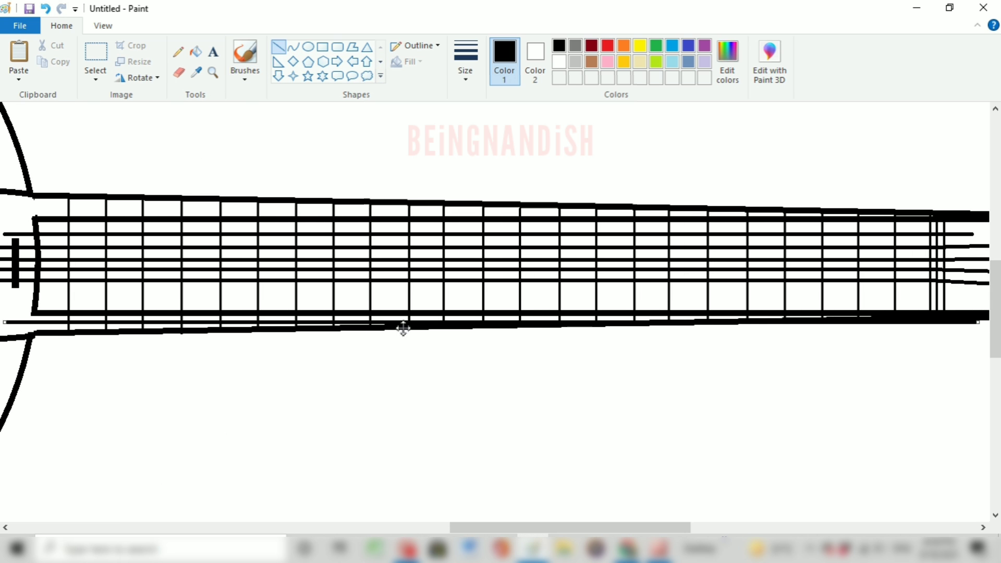
left_click_drag(402, 329, 355, 300)
left_click_drag(457, 528, 561, 528)
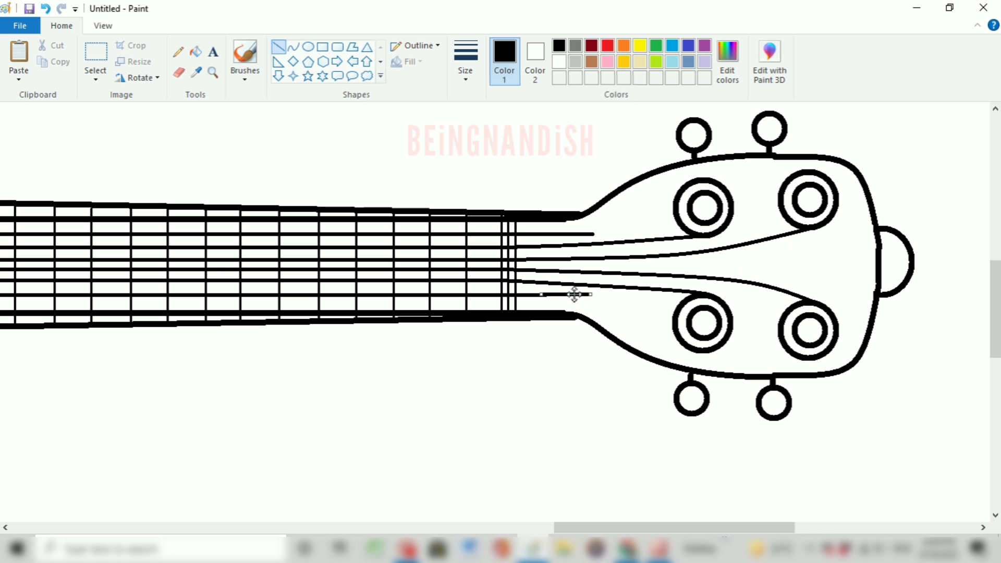
left_click_drag(574, 295, 575, 296)
Continue the two outer strings onto the headstock with curves ending at the two tuning posts nearest the neck.
left_click(291, 48)
left_click_drag(593, 234, 679, 221)
left_click(633, 234)
left_click(634, 234)
left_click(572, 190)
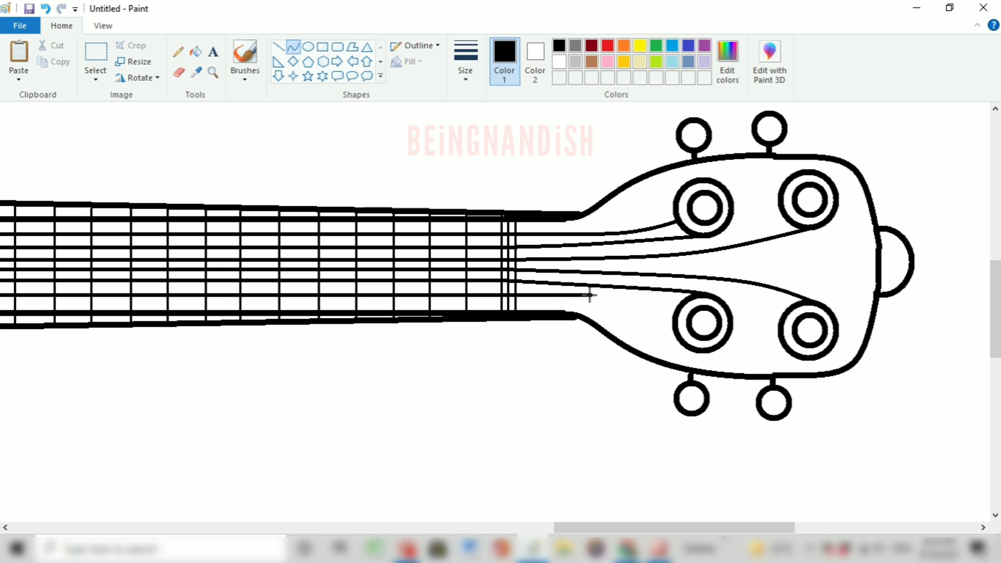
left_click_drag(590, 296, 677, 309)
left_click(643, 297)
left_click(643, 297)
Draw a taller narrow bar in the neck joint block and extend the two outer strings across the sound hole to the bridge.
mouse_move(631, 527)
left_mouse_down()
mouse_move(446, 531)
mouse_move(306, 518)
left_mouse_up()
left_click(326, 49)
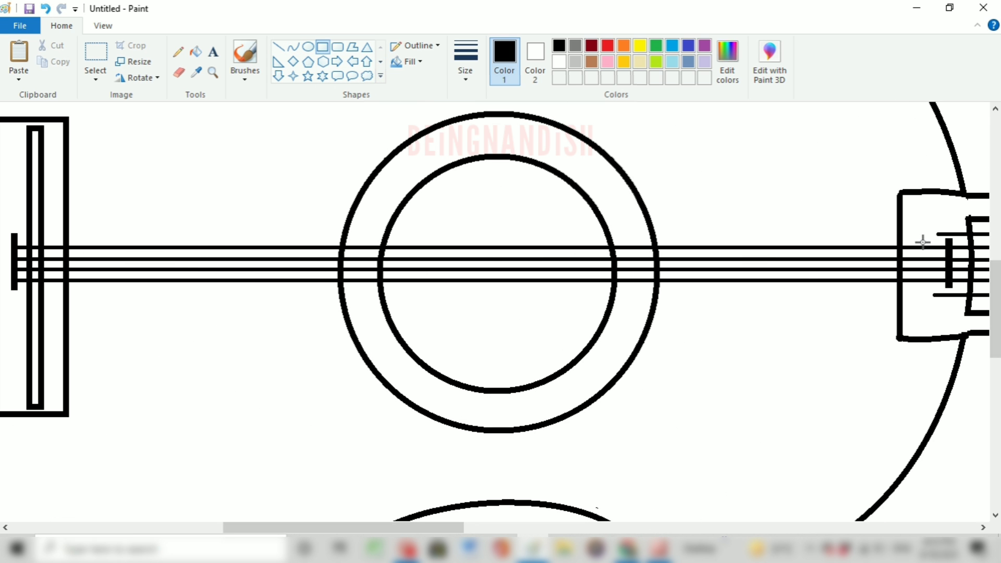
mouse_move(923, 228)
left_mouse_down()
mouse_move(928, 312)
mouse_move(933, 282)
mouse_move(92, 294)
left_mouse_up()
left_click(280, 48)
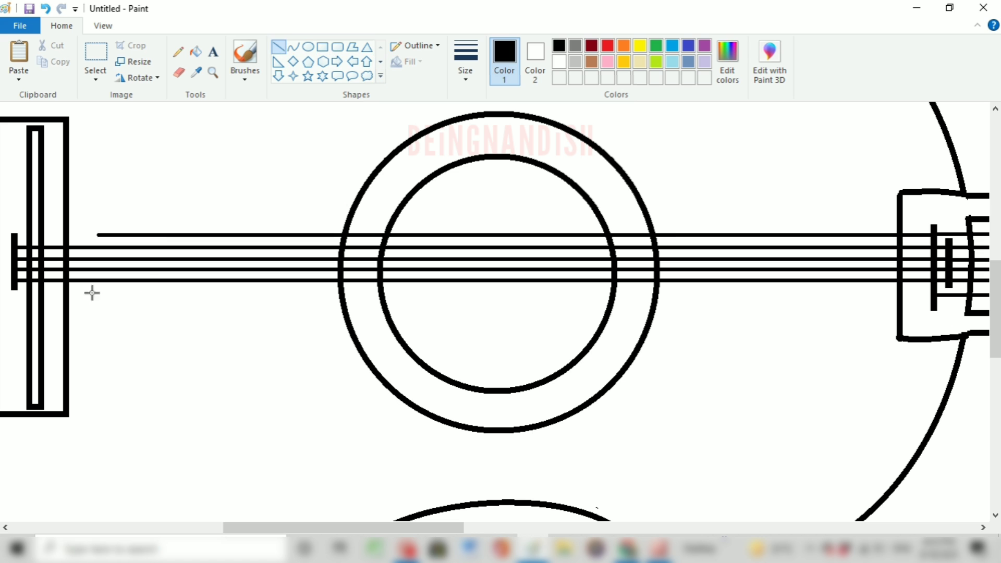
mouse_move(932, 296)
left_mouse_down()
mouse_move(379, 346)
mouse_move(7, 360)
left_mouse_up()
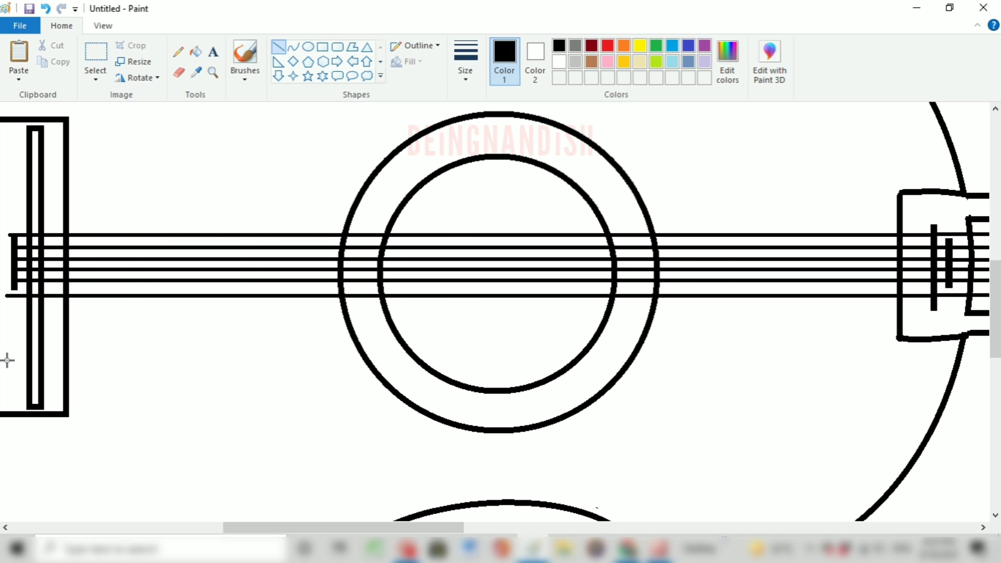
Draw a narrow upright rectangle around the string ends on the bridge and a vertical line across the bridge's curved section.
left_click_drag(462, 529, 399, 527)
left_click(322, 48)
left_click_drag(266, 228, 282, 297)
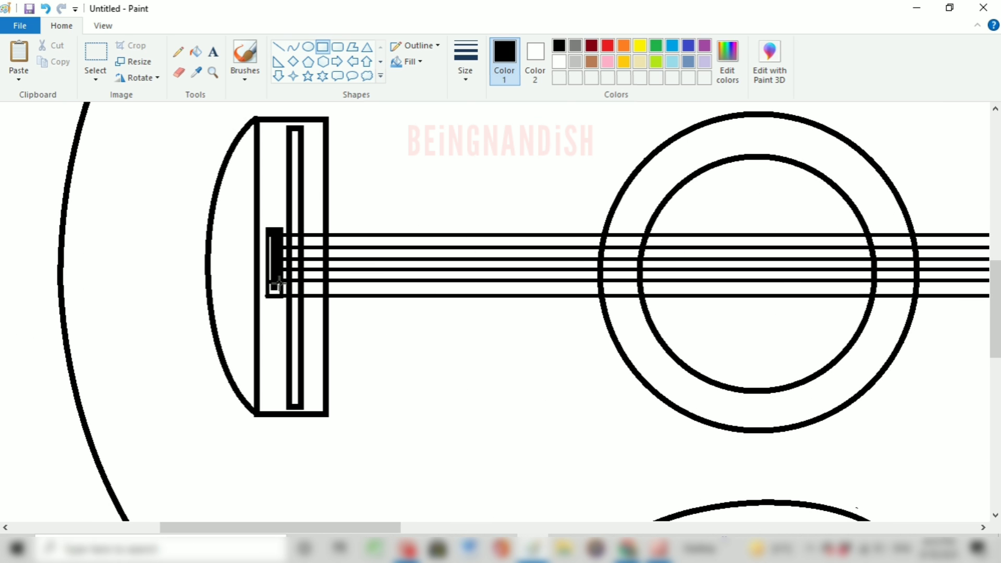
left_click(179, 73)
left_click(279, 48)
left_click_drag(242, 136, 241, 390)
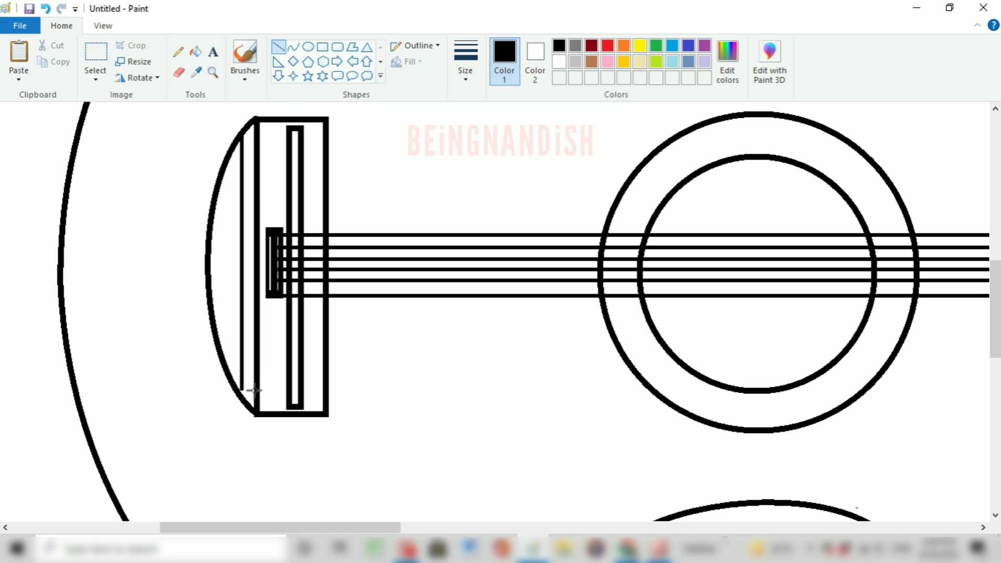
Draw a small circle above the neck and place two copies of it on the fretboard near the body end.
left_click(103, 26)
left_click(49, 60)
left_click(78, 50)
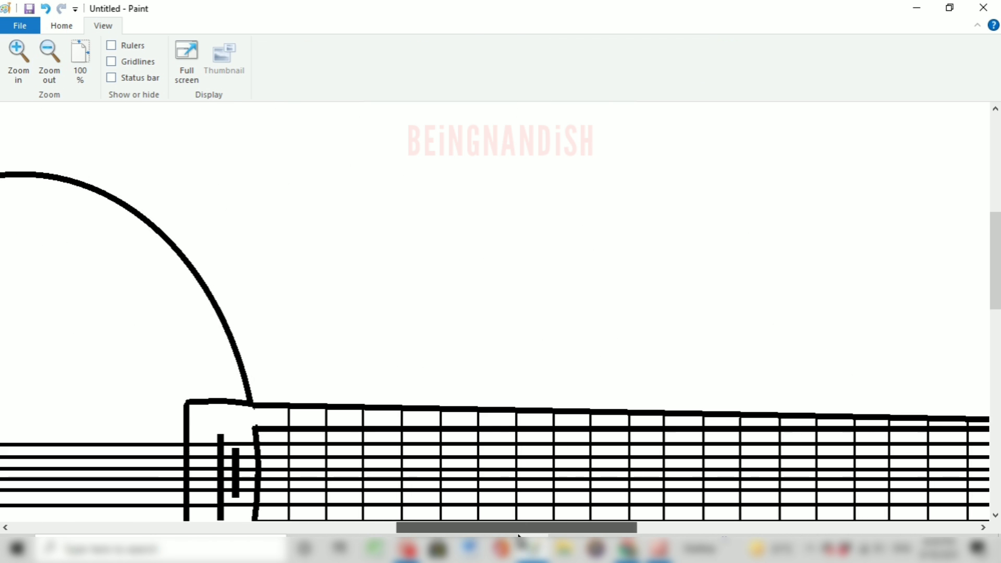
scroll(324, 261, "down", 2)
left_click(62, 25)
left_click_drag(349, 346, 354, 254)
left_click(96, 52)
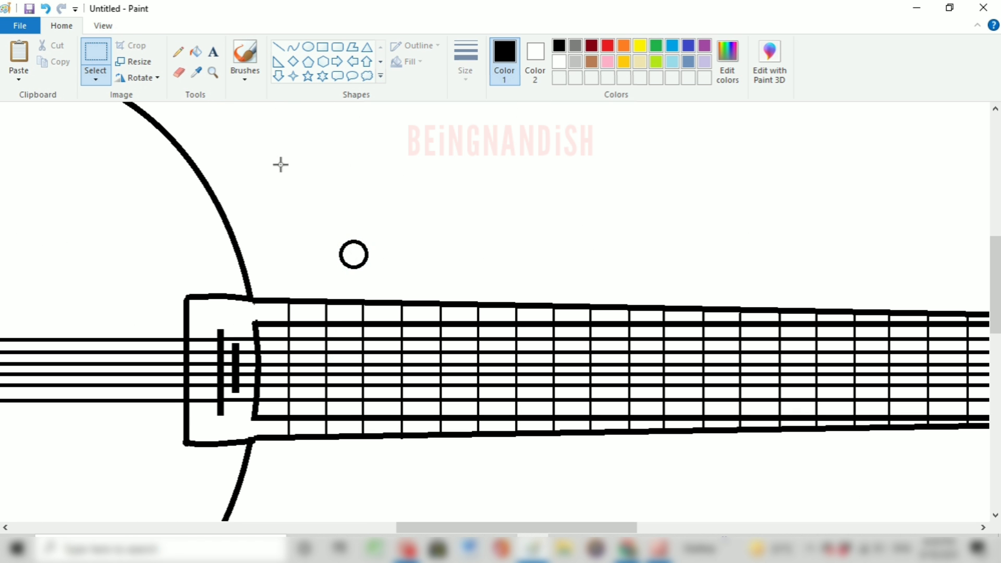
key("ctrl+v")
left_click_drag(38, 137, 317, 359)
key("ctrl+v")
left_click_drag(38, 134, 309, 398)
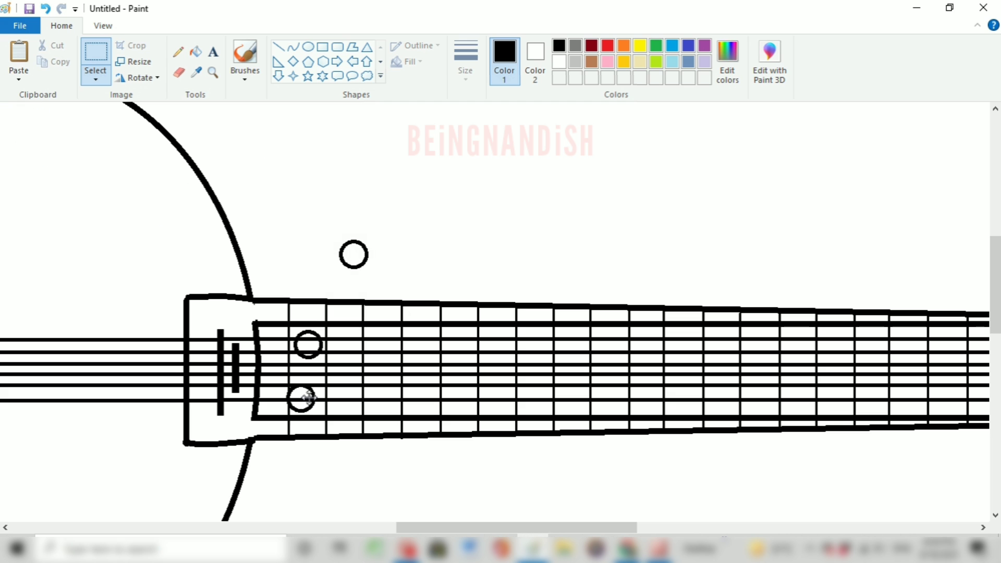
Place two more circle copies in the upper and lower corners of the neck joint block and erase the original circle.
right_click(395, 208)
left_click(422, 245)
right_click(81, 134)
left_click_drag(30, 133, 214, 424)
left_click(117, 179)
left_click(179, 73)
left_click_drag(354, 244, 357, 262)
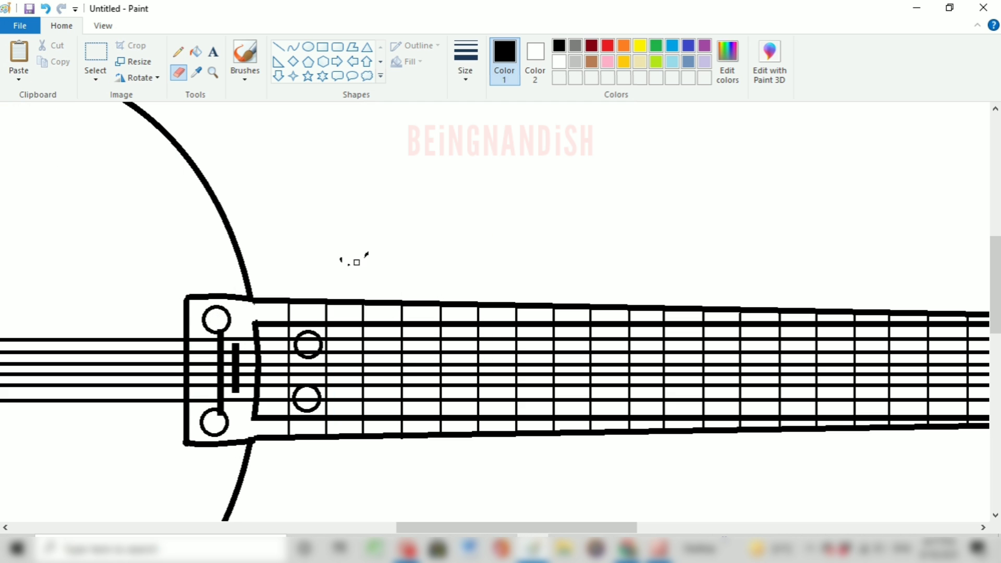
Add two circle markers on the fretboard near the nut, one above the other.
left_click(107, 27)
left_click(50, 60)
left_click(50, 60)
left_click(20, 60)
left_click_drag(365, 528, 490, 528)
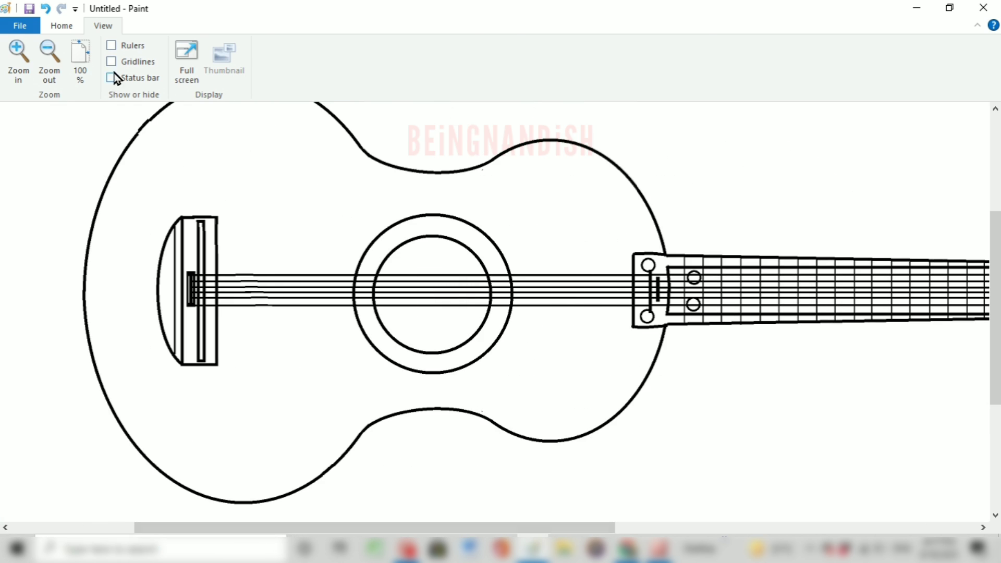
left_click(63, 26)
scroll(341, 304, "right", 5)
left_click(96, 55)
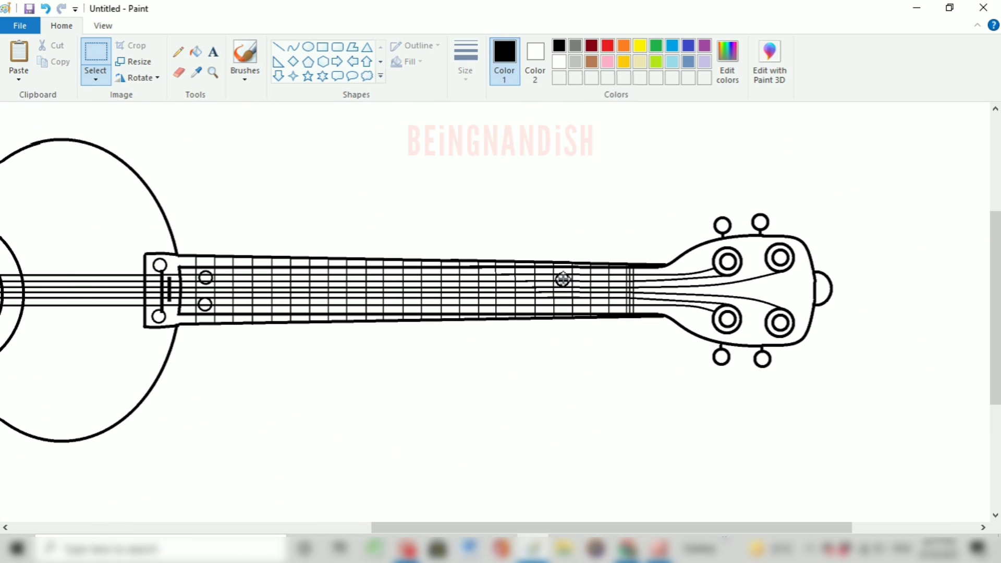
left_click_drag(600, 277, 601, 301)
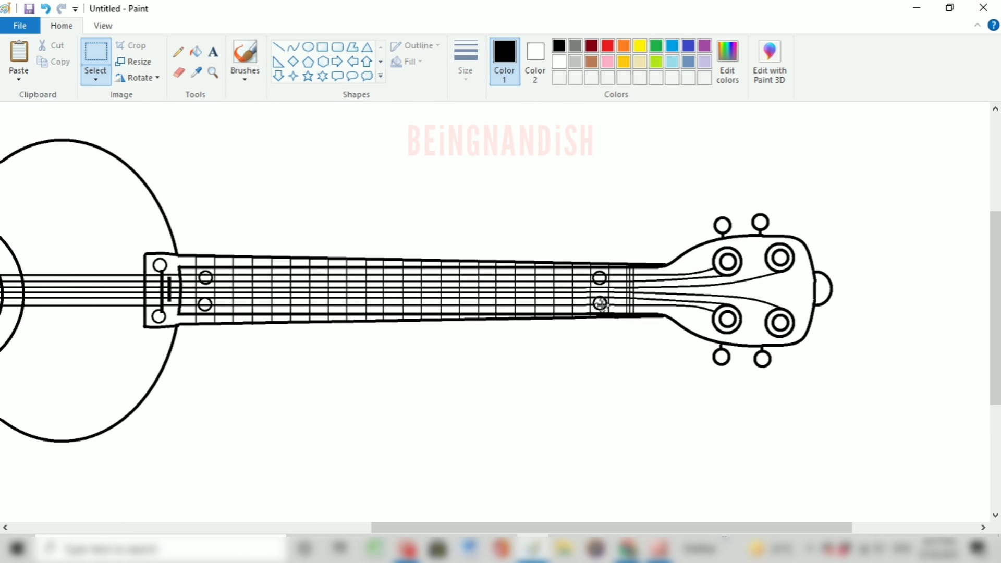
Draw a thin curve matching the body's upper edge by the neck joint and move it onto the blank canvas.
left_click_drag(505, 527, 290, 528)
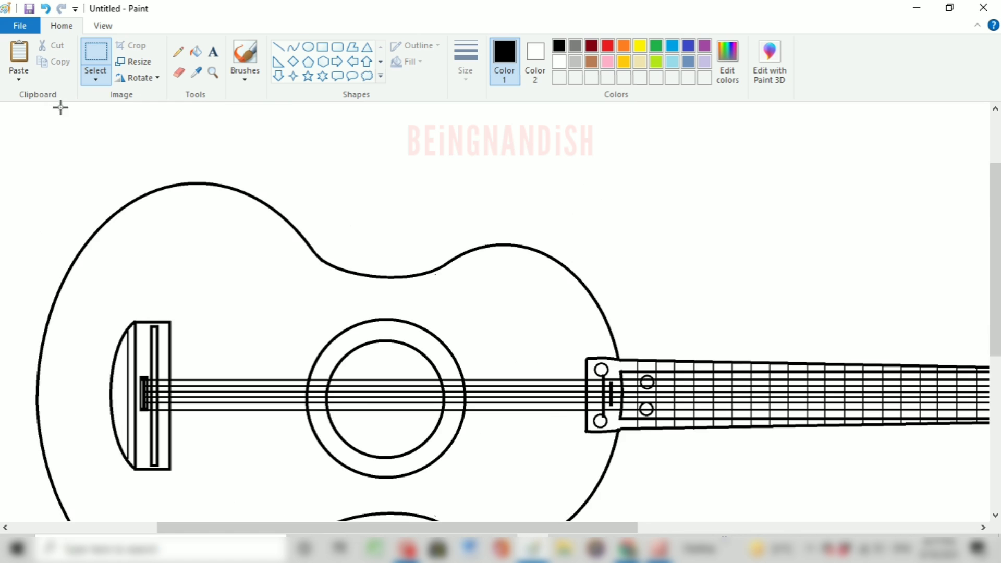
left_click(294, 47)
left_click_drag(504, 141, 609, 254)
left_click_drag(560, 180, 549, 149)
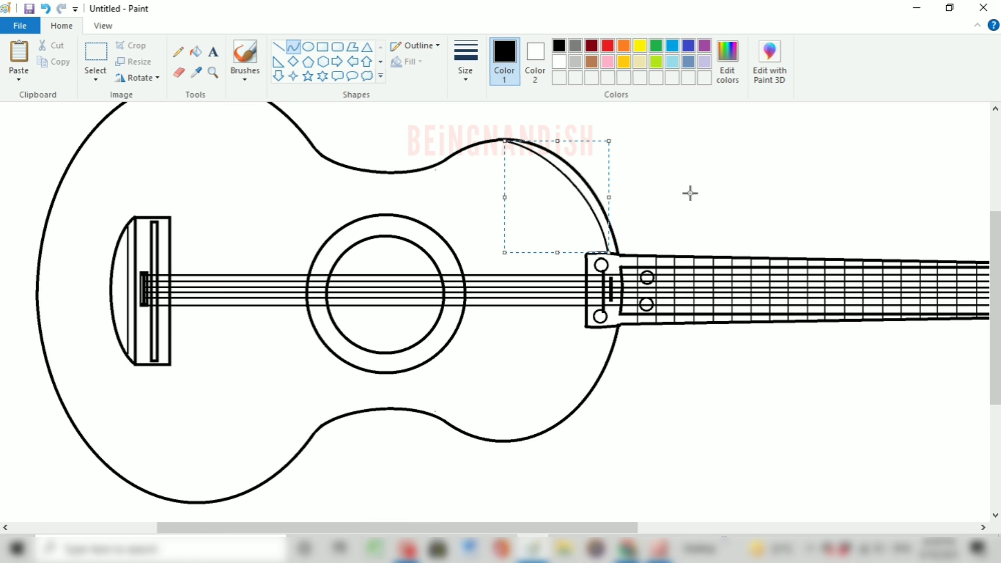
left_click_drag(551, 205, 655, 191)
Cut the thin curve with a free-form selection and paste it just inside the body's upper edge beside the neck joint.
left_click(96, 52)
mouse_move(610, 118)
left_mouse_down()
mouse_move(737, 217)
mouse_move(736, 233)
left_mouse_up()
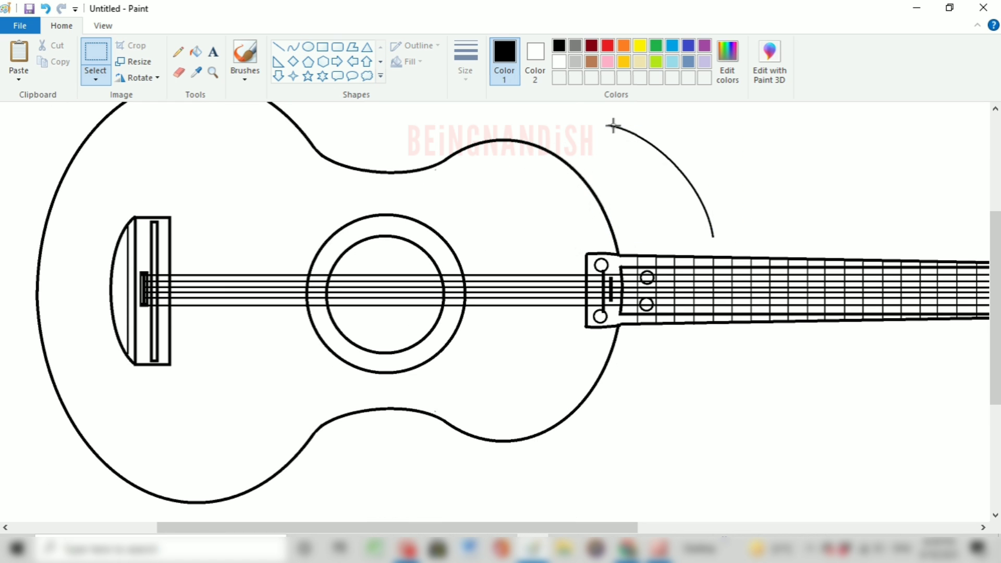
left_click(96, 78)
left_click(137, 129)
left_click_drag(687, 134, 678, 127)
right_click(678, 149)
left_click(711, 158)
key("ctrl+v")
mouse_move(69, 154)
left_mouse_down()
mouse_move(349, 196)
mouse_move(557, 182)
left_mouse_up()
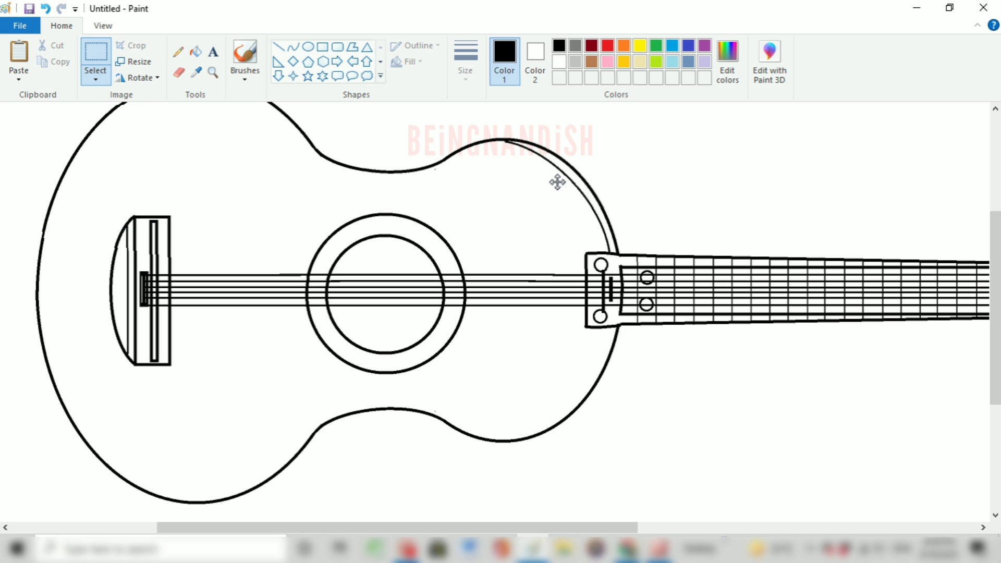
Paste another copy of the curve, flip it vertically and place it inside the body's lower edge by the neck joint.
key("ctrl+v")
right_click(94, 155)
mouse_move(156, 283)
left_click(250, 330)
left_click_drag(112, 185, 594, 406)
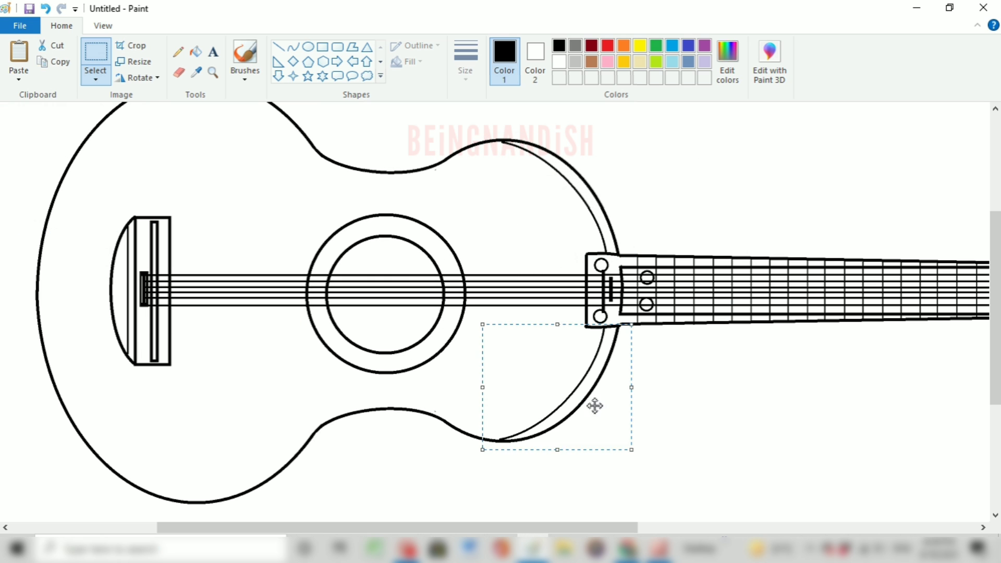
left_click(703, 415)
left_click_drag(591, 529, 515, 529)
scroll(501, 417, "up", 3)
left_click(293, 48)
left_click_drag(340, 184, 192, 388)
mouse_move(262, 276)
left_mouse_down()
mouse_move(240, 260)
mouse_move(210, 286)
left_mouse_up()
left_click_drag(192, 286, 206, 292)
left_click_drag(340, 286, 364, 285)
left_click(45, 9)
Draw a thin curve matching the upper outer edge of the body's bridge end and move it onto the blank canvas.
left_click_drag(342, 184, 205, 396)
left_click_drag(282, 271, 271, 222)
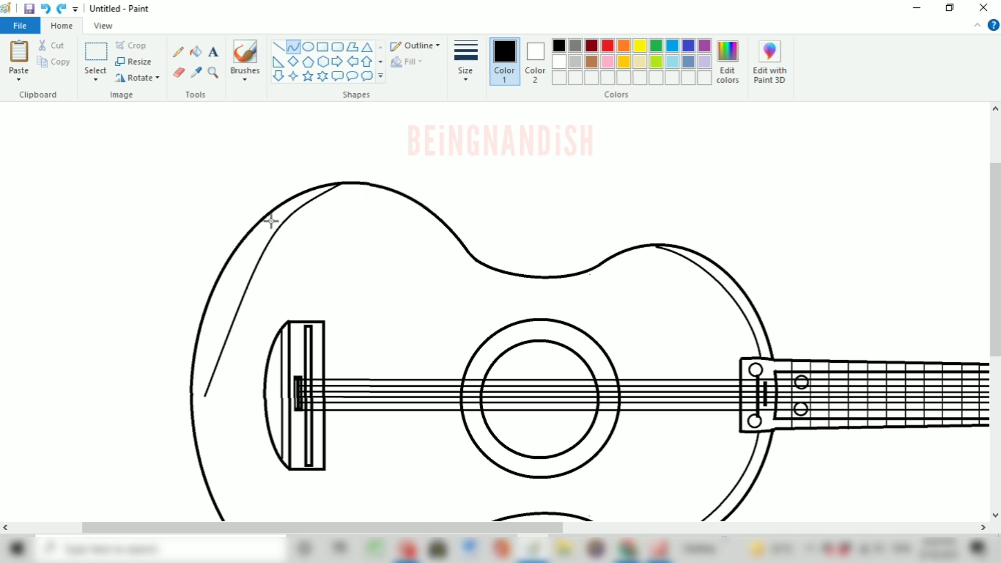
mouse_move(235, 295)
left_mouse_down()
mouse_move(210, 274)
mouse_move(83, 231)
left_mouse_up()
Cut the bridge-end curve with a free-form selection and paste it just inside the body's upper outer edge.
left_click(91, 130)
left_click(90, 78)
left_click(123, 129)
mouse_move(221, 139)
left_mouse_down()
mouse_move(139, 160)
mouse_move(220, 157)
left_mouse_up()
right_click(157, 172)
left_click(202, 185)
right_click(198, 150)
left_click(227, 191)
left_click_drag(98, 217, 262, 290)
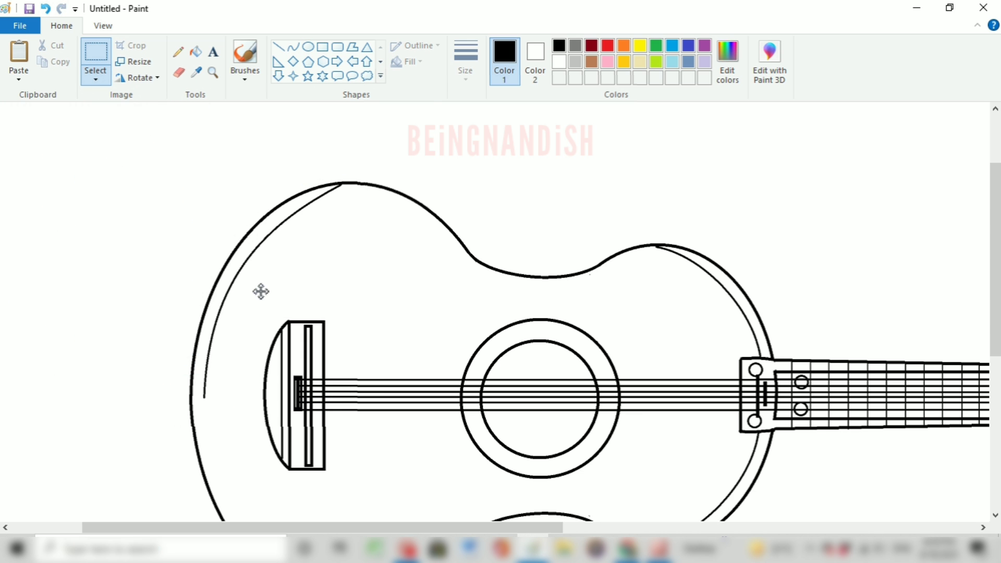
Paste a vertically flipped copy of the bridge-end curve inside the body's lower outer edge, joining the upper curve.
scroll(204, 127, "down", 3)
right_click(204, 127)
left_click(233, 168)
right_click(112, 185)
left_click(261, 362)
left_click_drag(145, 219, 305, 380)
left_click(110, 181)
scroll(110, 180, "up", 3)
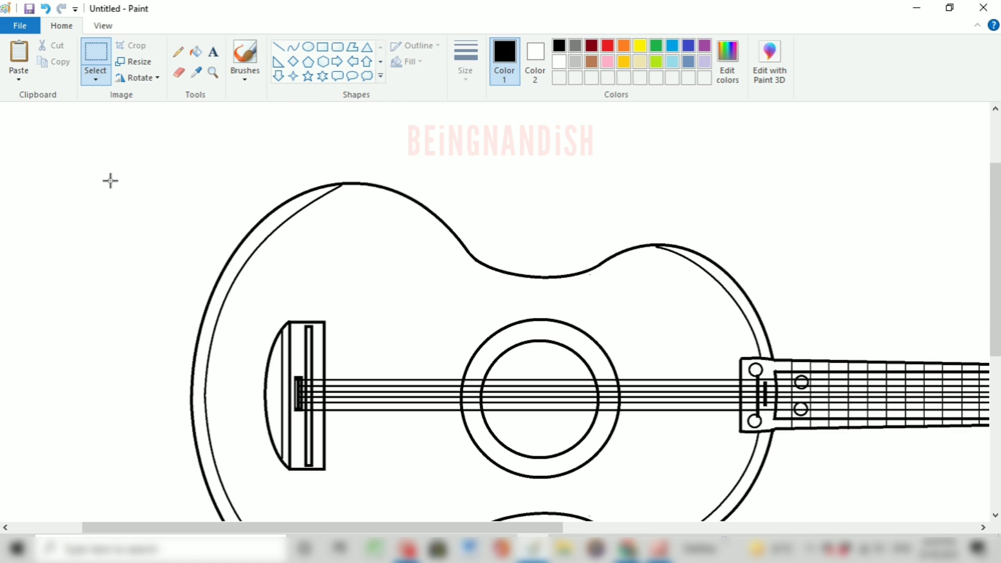
left_click(309, 50)
left_click(465, 71)
left_click(490, 135)
left_click_drag(476, 302, 668, 494)
left_click_drag(588, 396, 557, 398)
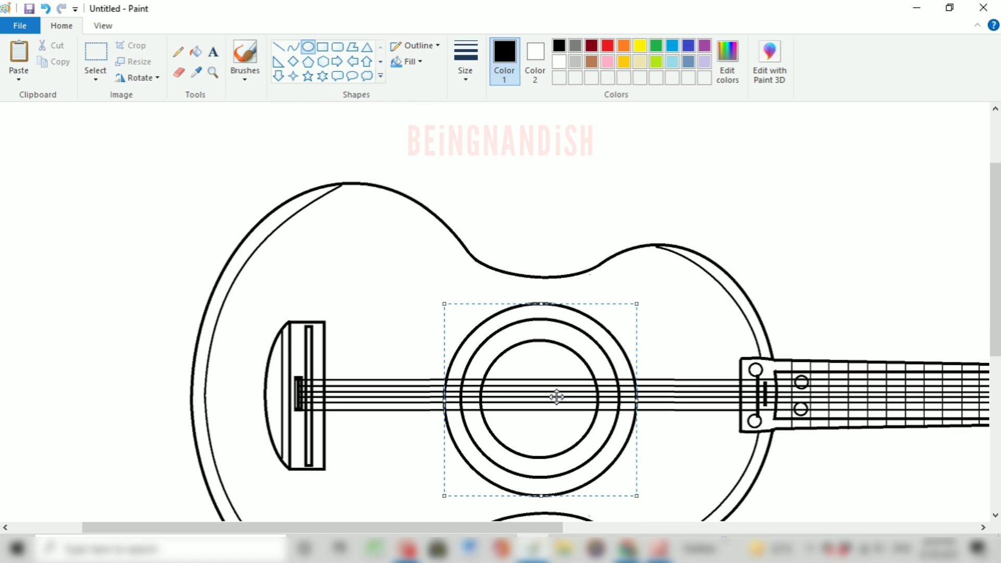
key("ctrl+KP_Add")
key("ctrl+KP_Add")
key("ctrl+KP_Add")
key("ctrl+KP_Add")
key("ctrl+KP_Add")
key("ctrl+KP_Add")
key("ctrl+KP_Add")
key("ctrl+KP_Add")
key("ctrl+KP_Add")
key("ctrl+KP_Add")
key("ctrl+KP_Add")
key("ctrl+KP_Add")
key("ctrl+KP_Add")
left_click(103, 25)
left_click(49, 61)
key("ctrl+z")
Mix a custom brown with red 174, green 124 and blue 79, add it to the custom colors and make it the drawing colour.
left_click(62, 25)
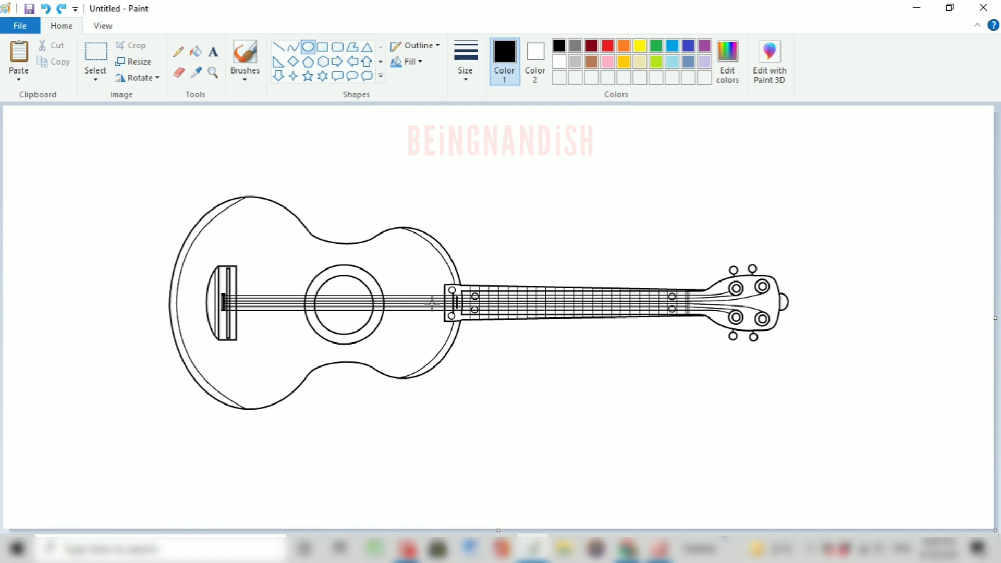
left_click(591, 62)
left_click(727, 72)
left_click(658, 254)
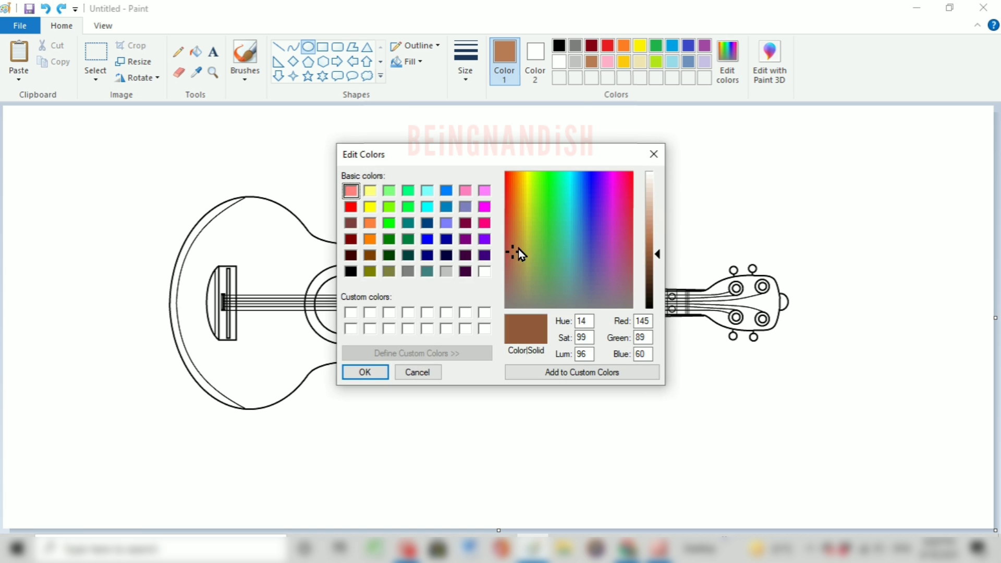
left_click_drag(515, 248, 514, 270)
left_click(657, 265)
left_click(661, 248)
left_click(550, 372)
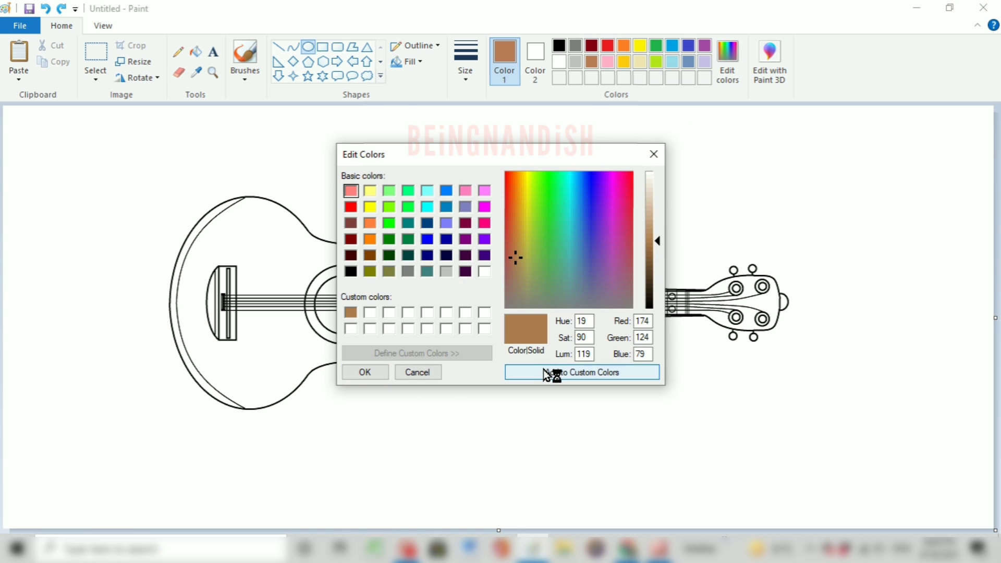
left_click(365, 373)
Fill the guitar's body and the gaps between its strings with the custom brown.
left_click(196, 51)
left_click(268, 226)
left_click(104, 26)
left_click(18, 52)
scroll(191, 197, "down", 4)
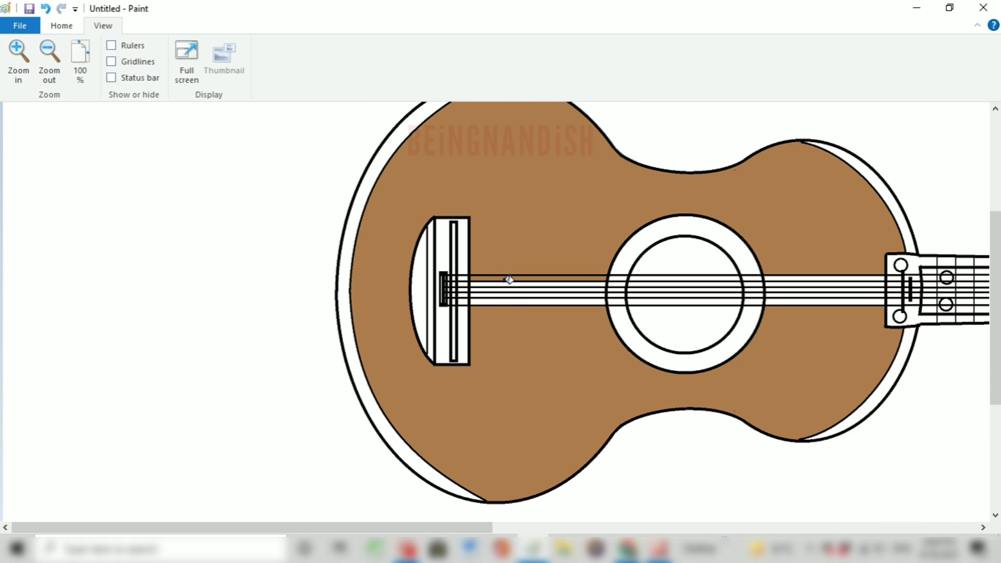
Darken the custom brown to a deep brown and make it the drawing colour.
left_click(62, 26)
left_click(727, 68)
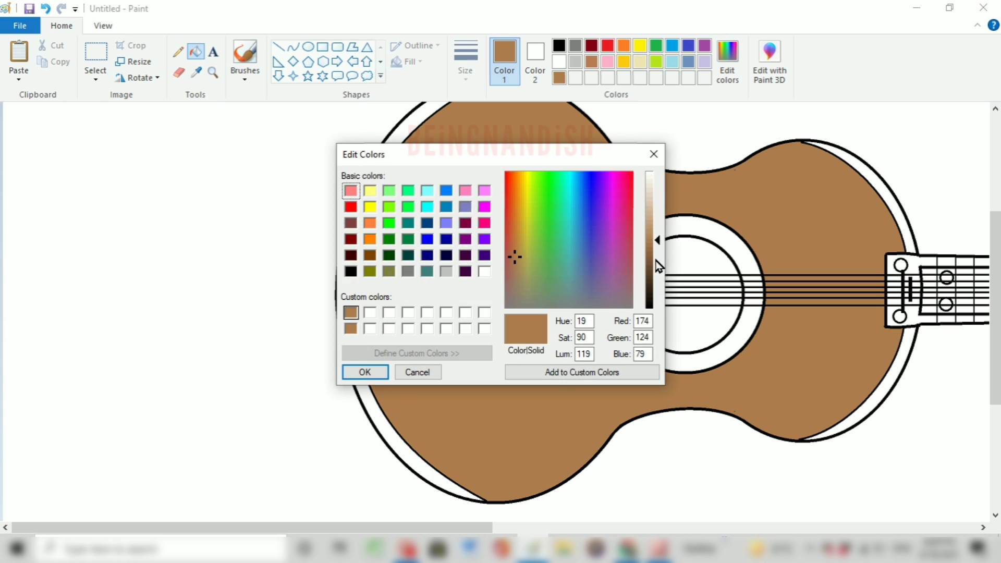
left_click(658, 265)
left_click(365, 373)
left_click(348, 328)
Fill the crescent strips along the body's edges, the bridge's curved section and the bridge's narrow slot with dark brown.
left_click(882, 187)
left_click(909, 337)
left_click_drag(485, 529, 590, 530)
left_click(215, 243)
left_click(240, 250)
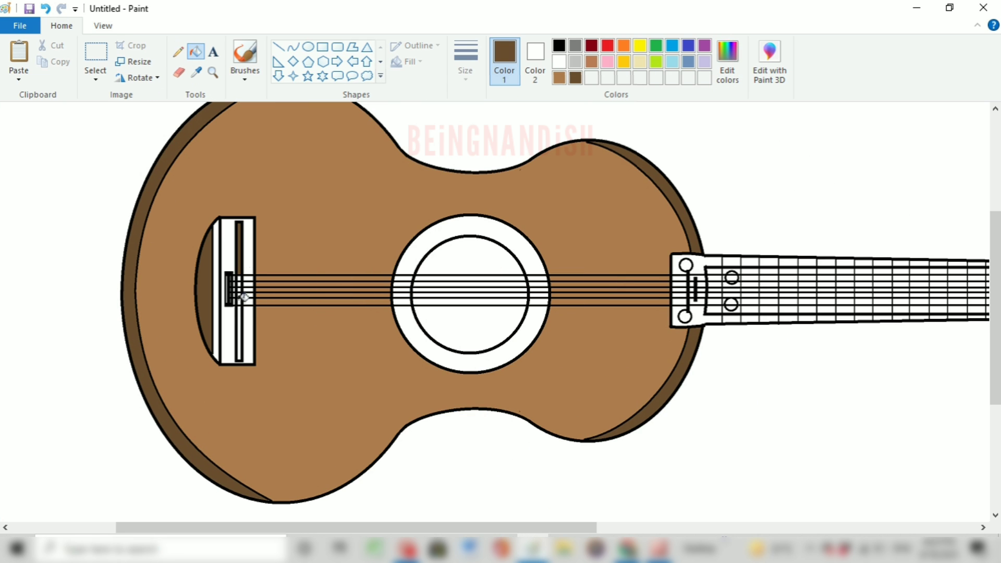
left_click_drag(428, 528, 463, 528)
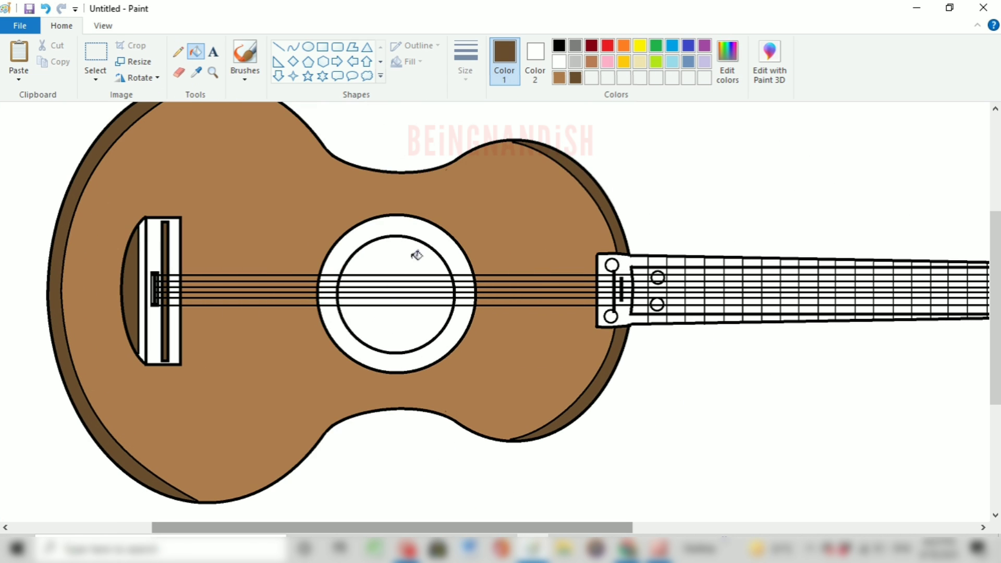
Fill the sound hole's inner circle and the gaps between its strings with dark brown, undoing the stray fill.
left_click(413, 255)
left_click(419, 317)
left_click(419, 302)
left_click(419, 295)
left_click(420, 288)
left_click(45, 9)
left_click(438, 283)
left_click(442, 283)
Mix a dark slate grey, add it to the custom colors and fill the ring around the sound hole with it.
left_click_drag(542, 528, 600, 528)
left_click(559, 78)
left_click(727, 67)
left_click_drag(524, 287, 519, 286)
mouse_move(657, 241)
left_mouse_down()
mouse_move(658, 261)
mouse_move(658, 246)
left_mouse_up()
left_click_drag(581, 283, 584, 295)
left_click_drag(657, 246, 658, 259)
left_click(582, 372)
left_click(375, 377)
left_click(313, 344)
left_click(315, 243)
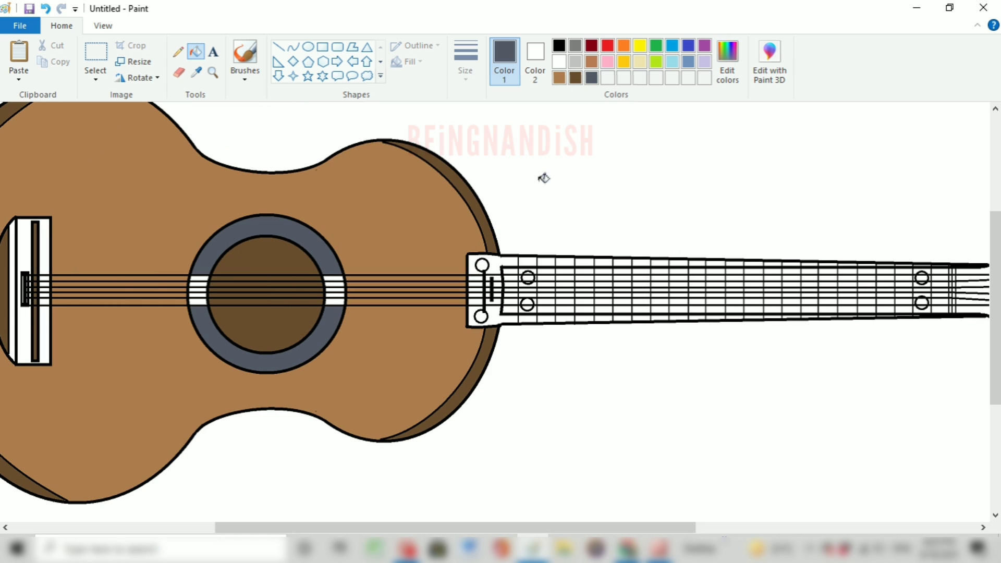
Mix a greyish tan, add it to the custom colors and fill the ring around the sound hole with it.
left_click(727, 68)
left_click_drag(514, 263, 516, 277)
left_click_drag(658, 260, 657, 226)
left_click(582, 373)
left_click(374, 374)
left_click(224, 245)
left_click(210, 328)
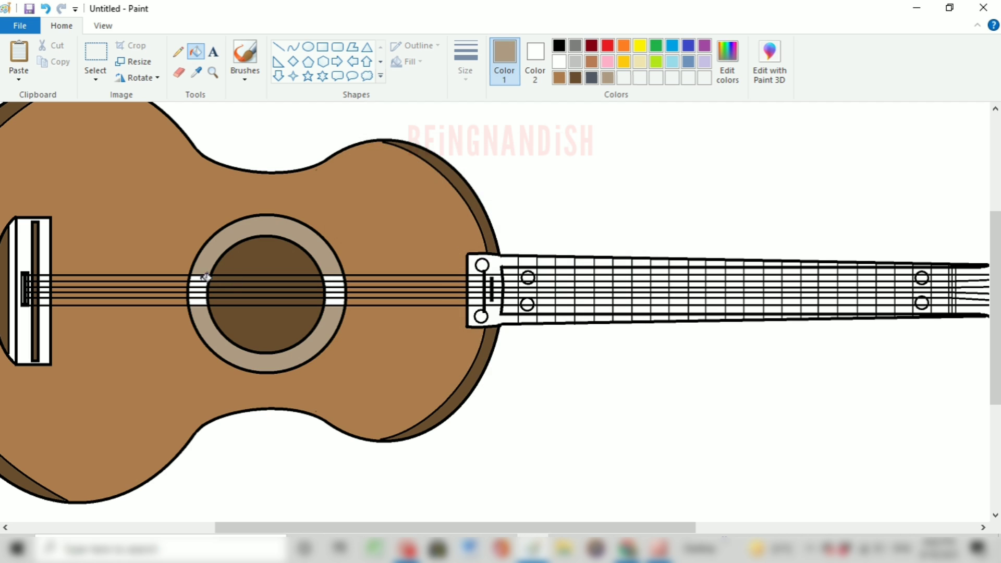
Fill the bridge plate and the outer areas of the neck joint plate with greyish tan.
left_click(50, 272)
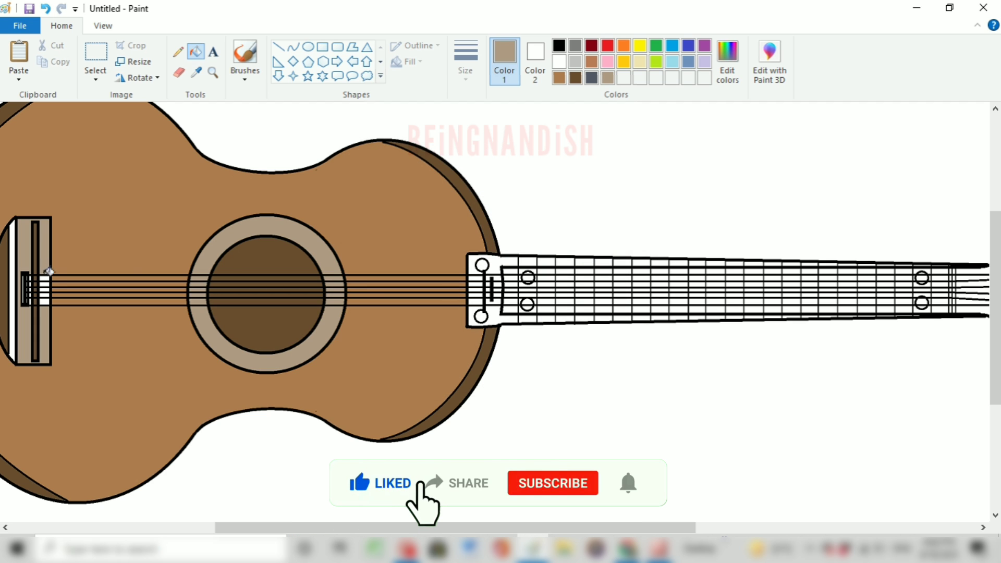
left_click(474, 259)
left_click(474, 317)
Fill the headstock, the centres of its four tuner circles and the end knob with greyish tan, undoing the stray fill.
left_click_drag(471, 529, 627, 529)
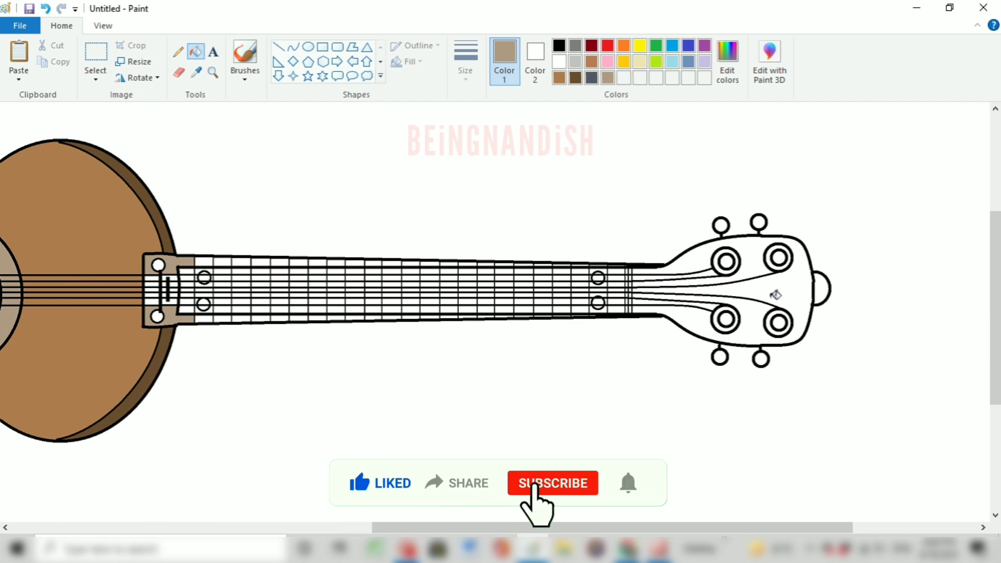
left_click(775, 296)
left_click(652, 277)
left_click(658, 302)
left_click(727, 261)
left_click(780, 258)
left_click(779, 323)
left_click(726, 319)
left_click(45, 9)
left_click(823, 288)
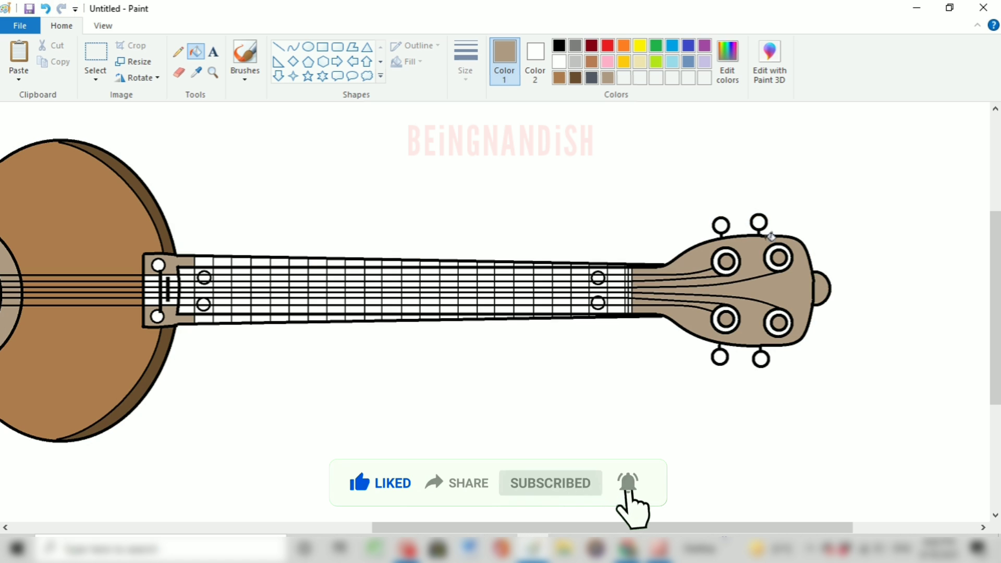
Mix a very dark brown, add it to the custom colors and fill the tuner rings and tuning peg knobs with it.
left_click(728, 63)
left_click_drag(659, 228, 659, 289)
left_click(365, 374)
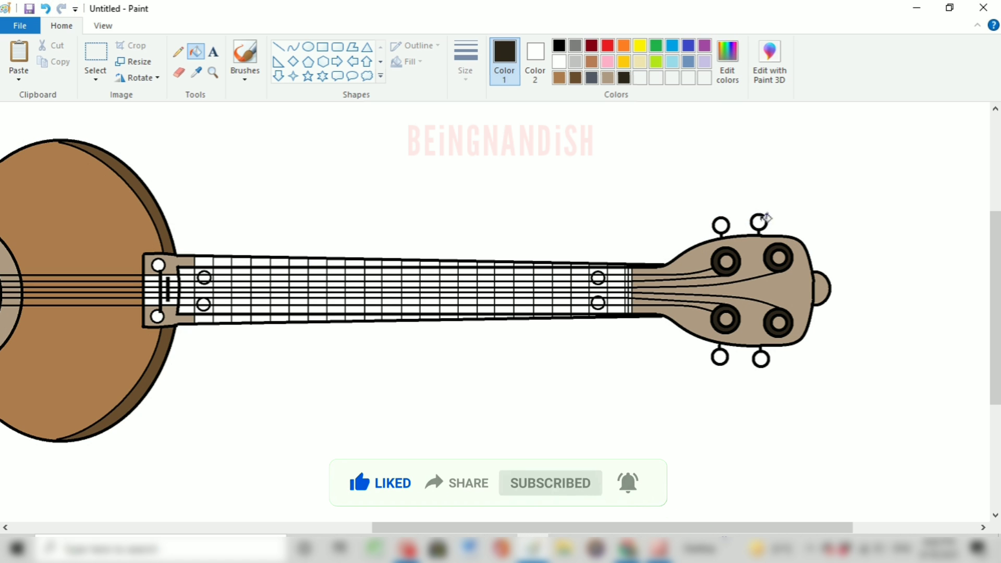
scroll(533, 449, "left", 5)
scroll(541, 485, "right", 5)
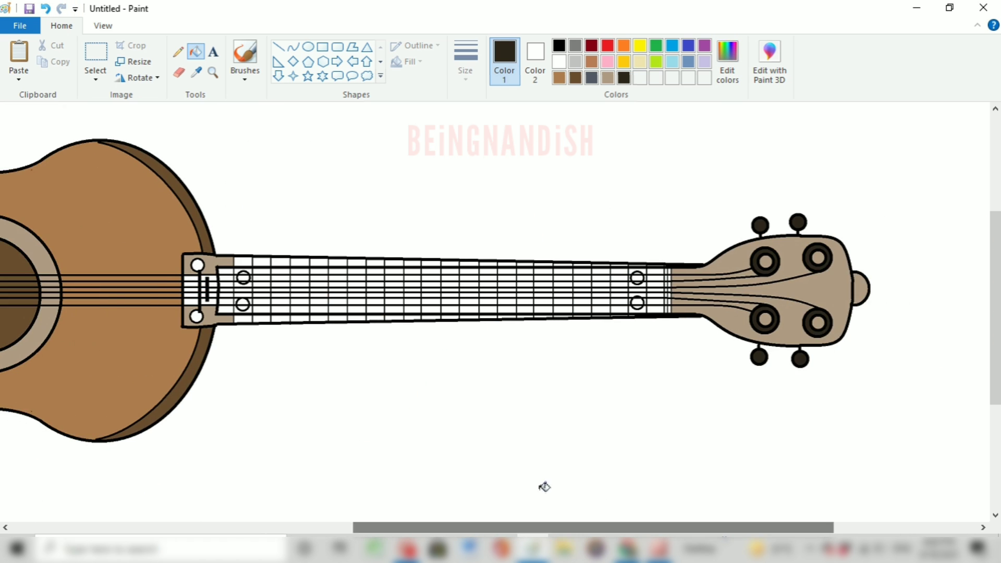
Fill the string gaps across the neck joint plate with very dark brown.
left_click(103, 25)
left_click(37, 72)
left_click(21, 68)
scroll(289, 192, "up", 4)
scroll(288, 193, "down", 3)
left_click(21, 68)
scroll(288, 193, "right", 7)
scroll(288, 193, "down", 2)
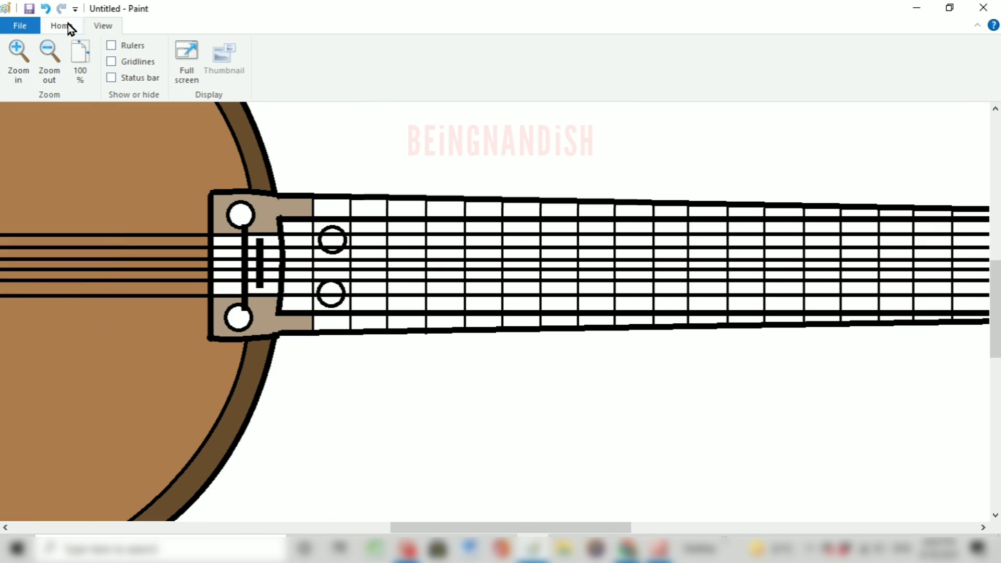
left_click(68, 28)
left_click(229, 241)
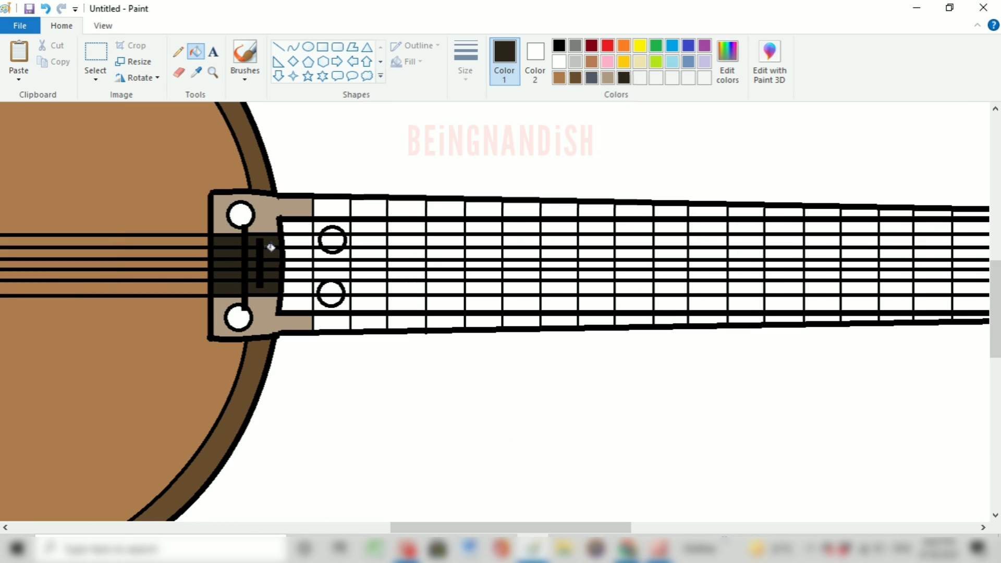
Fill the fretboard's upper-edge cells and the cells around the two marker circles near the body with very dark brown.
left_click(332, 208)
left_click(368, 207)
left_click(407, 208)
left_click(446, 208)
left_click(483, 208)
left_click(522, 209)
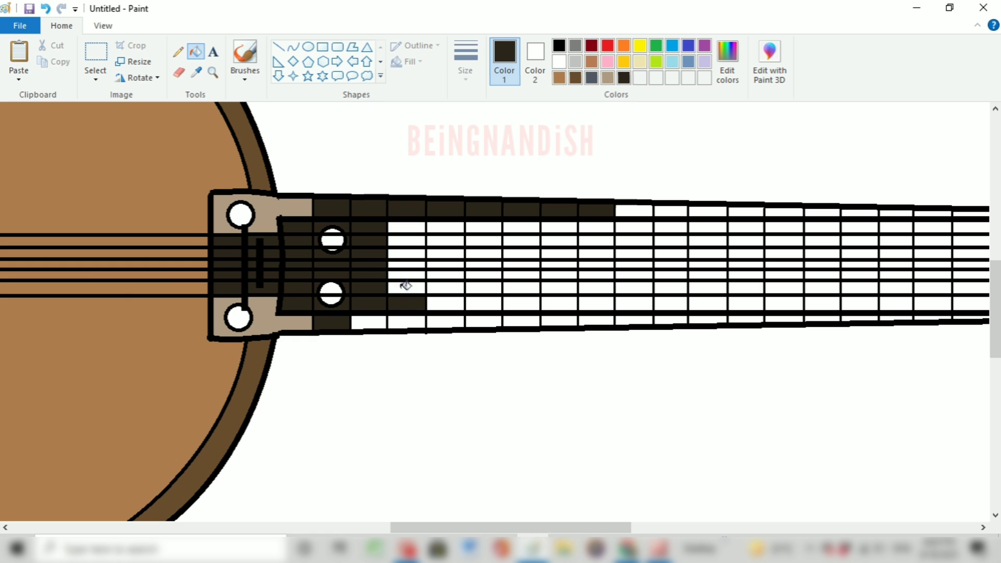
Fill the next fretboard columns along the body-side half of the neck with very dark brown.
left_click(458, 319)
left_click(482, 320)
left_click(482, 304)
left_click(483, 287)
left_click(484, 274)
left_click(486, 264)
left_click(490, 252)
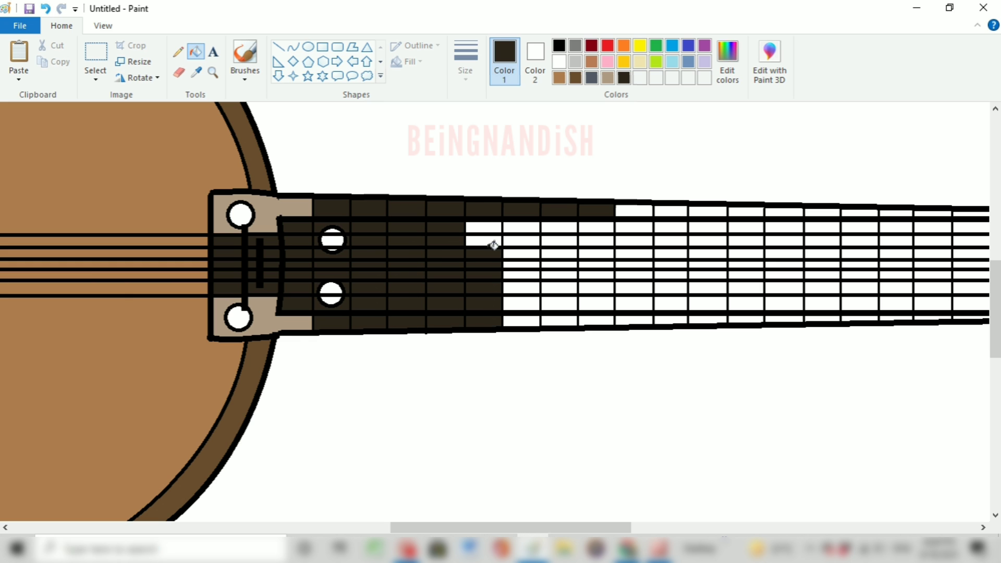
left_click(580, 319)
left_click(579, 304)
left_click(578, 288)
left_click(577, 274)
left_click(577, 264)
left_click(576, 253)
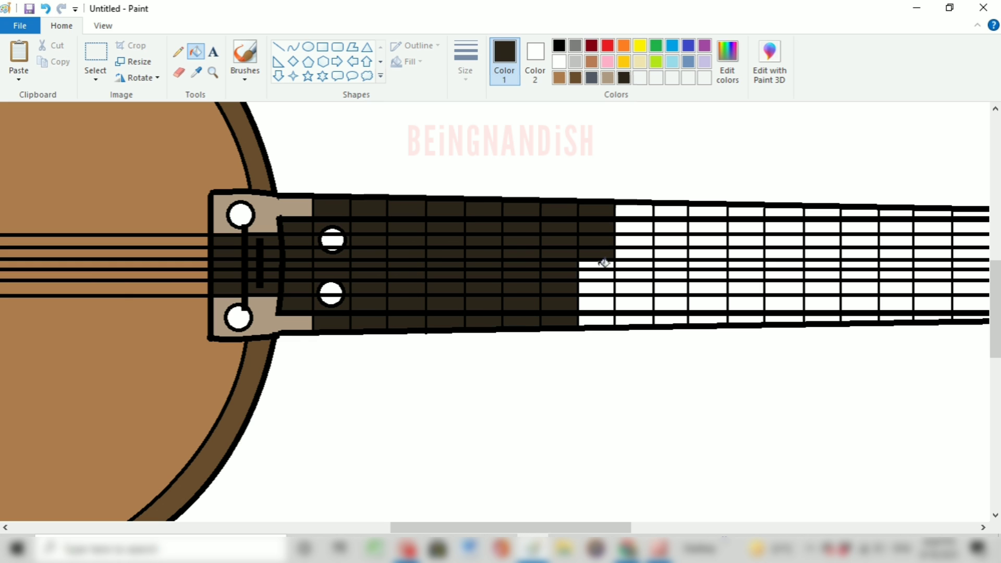
Fill the fretboard columns along the middle of the neck with very dark brown.
left_click_drag(532, 531, 630, 531)
left_click(263, 212)
left_click(263, 233)
left_click(259, 261)
left_click(256, 282)
left_click(248, 310)
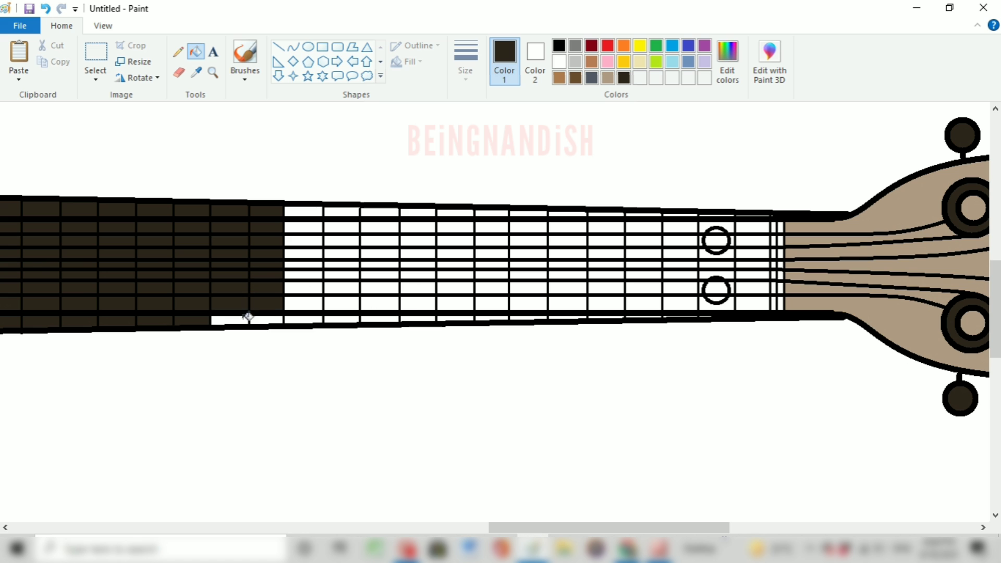
left_click(308, 304)
left_click(313, 275)
left_click(316, 251)
left_click(313, 240)
left_click(310, 228)
left_click(307, 211)
left_click(319, 320)
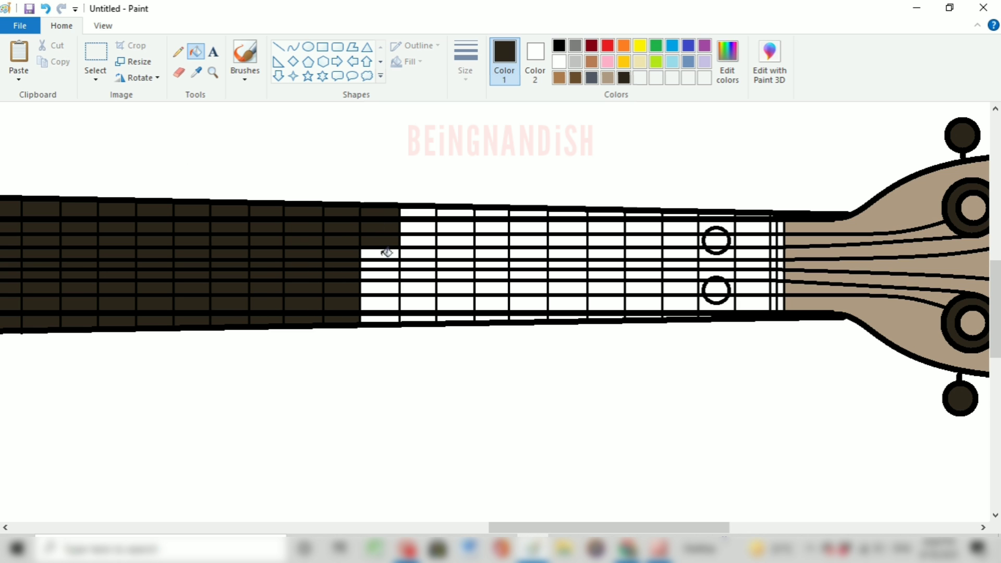
left_click(563, 213)
Fill the fretboard columns just past the middle of the neck, towards the headstock, with very dark brown.
left_click(102, 25)
left_click(49, 57)
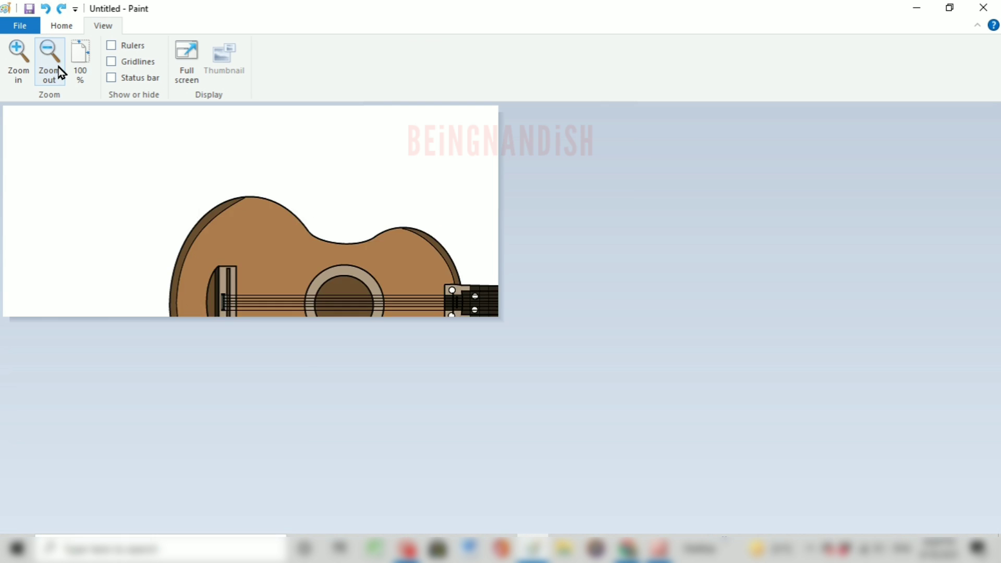
scroll(579, 367, "up", 1)
scroll(579, 367, "down", 3)
scroll(365, 264, "up", 1)
scroll(559, 315, "up", 1)
scroll(558, 315, "down", 2)
left_click_drag(365, 528, 640, 528)
left_click(107, 142)
left_click(108, 169)
left_click(141, 321)
left_click(151, 295)
left_click(161, 263)
left_click(168, 238)
left_click(174, 217)
left_click(182, 195)
left_click(189, 170)
left_click(196, 140)
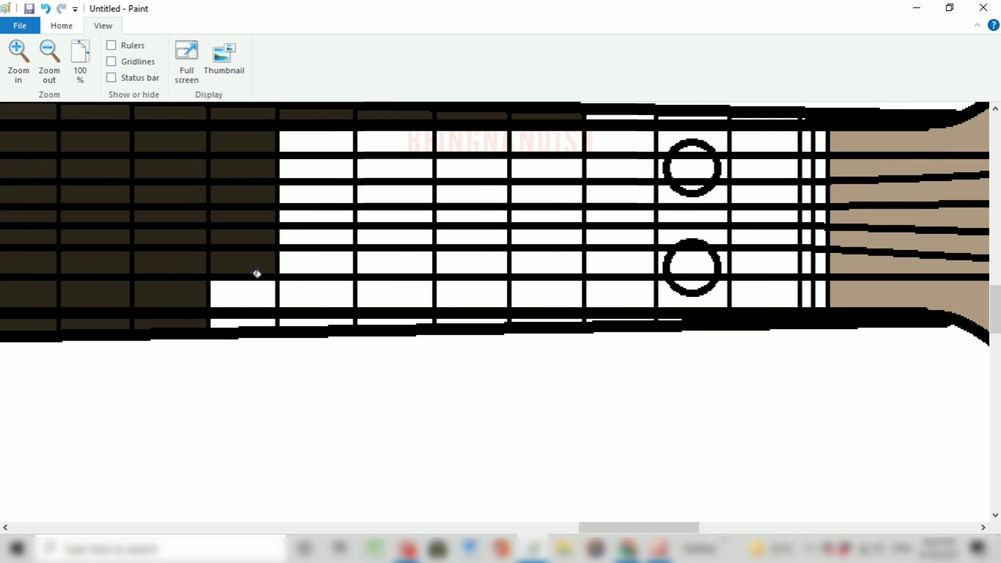
Fill the remaining fretboard columns up to the marker circles near the headstock with very dark brown.
left_click(419, 142)
left_click(453, 142)
left_click(452, 168)
left_click(418, 169)
left_click(419, 194)
left_click(459, 193)
left_click(464, 217)
left_click(415, 217)
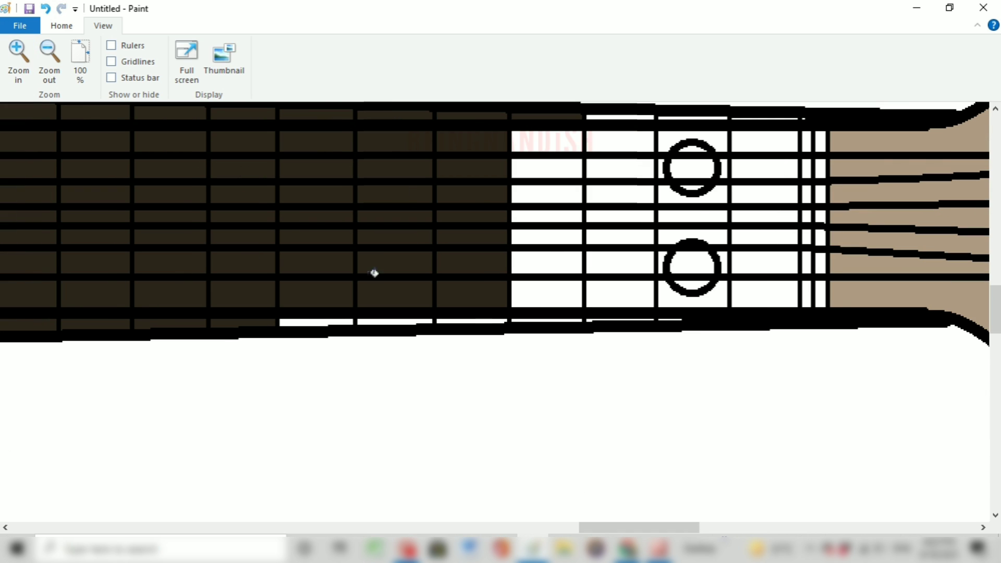
left_click(607, 191)
left_click(611, 217)
left_click(614, 238)
left_click(619, 263)
left_click(626, 294)
left_click(668, 296)
left_click(629, 118)
left_click(679, 113)
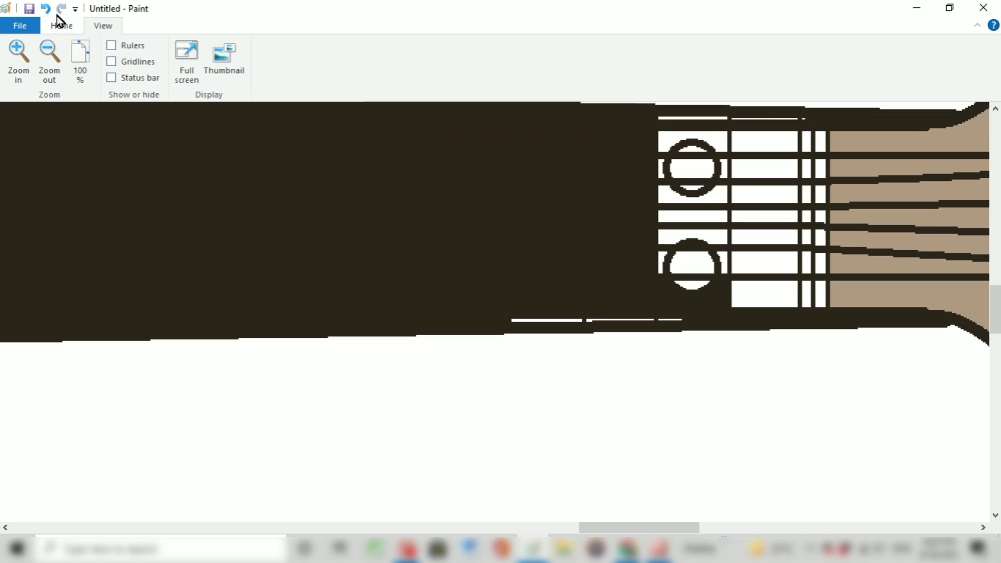
Fill the cells around the headstock-side marker circles and the thin slivers along the fretboard's lower edge, undoing fills that recolour the outlines.
left_click(681, 198)
left_click(661, 168)
left_click(679, 207)
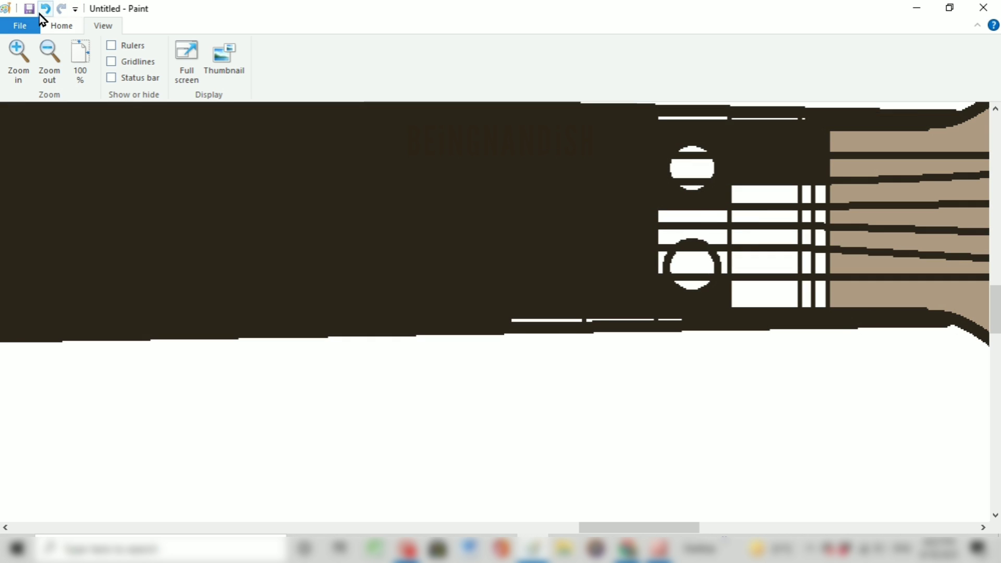
left_click(46, 8)
left_click(686, 237)
left_click(687, 215)
left_click(570, 320)
left_click(595, 317)
left_click(46, 8)
left_click(597, 317)
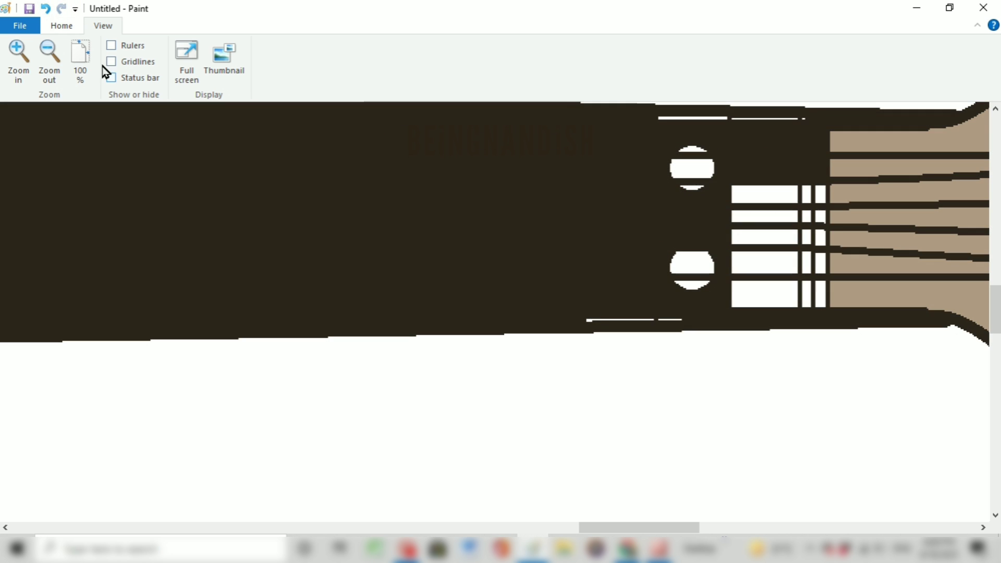
left_click(45, 8)
Fill the last fretboard cells and the narrow gaps beside the headstock with very dark brown.
left_click(764, 194)
left_click(766, 216)
left_click(768, 238)
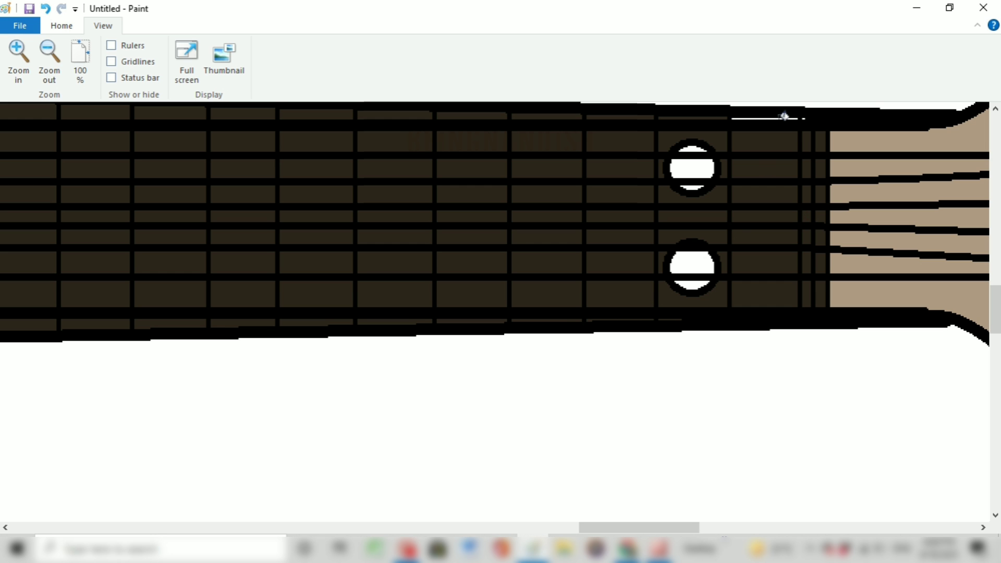
left_click(50, 64)
left_click(61, 26)
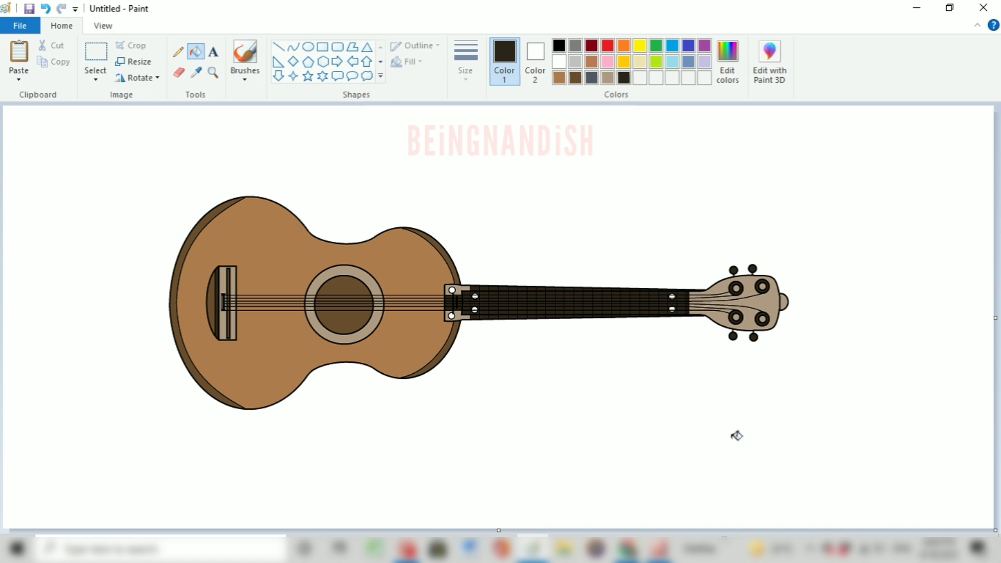